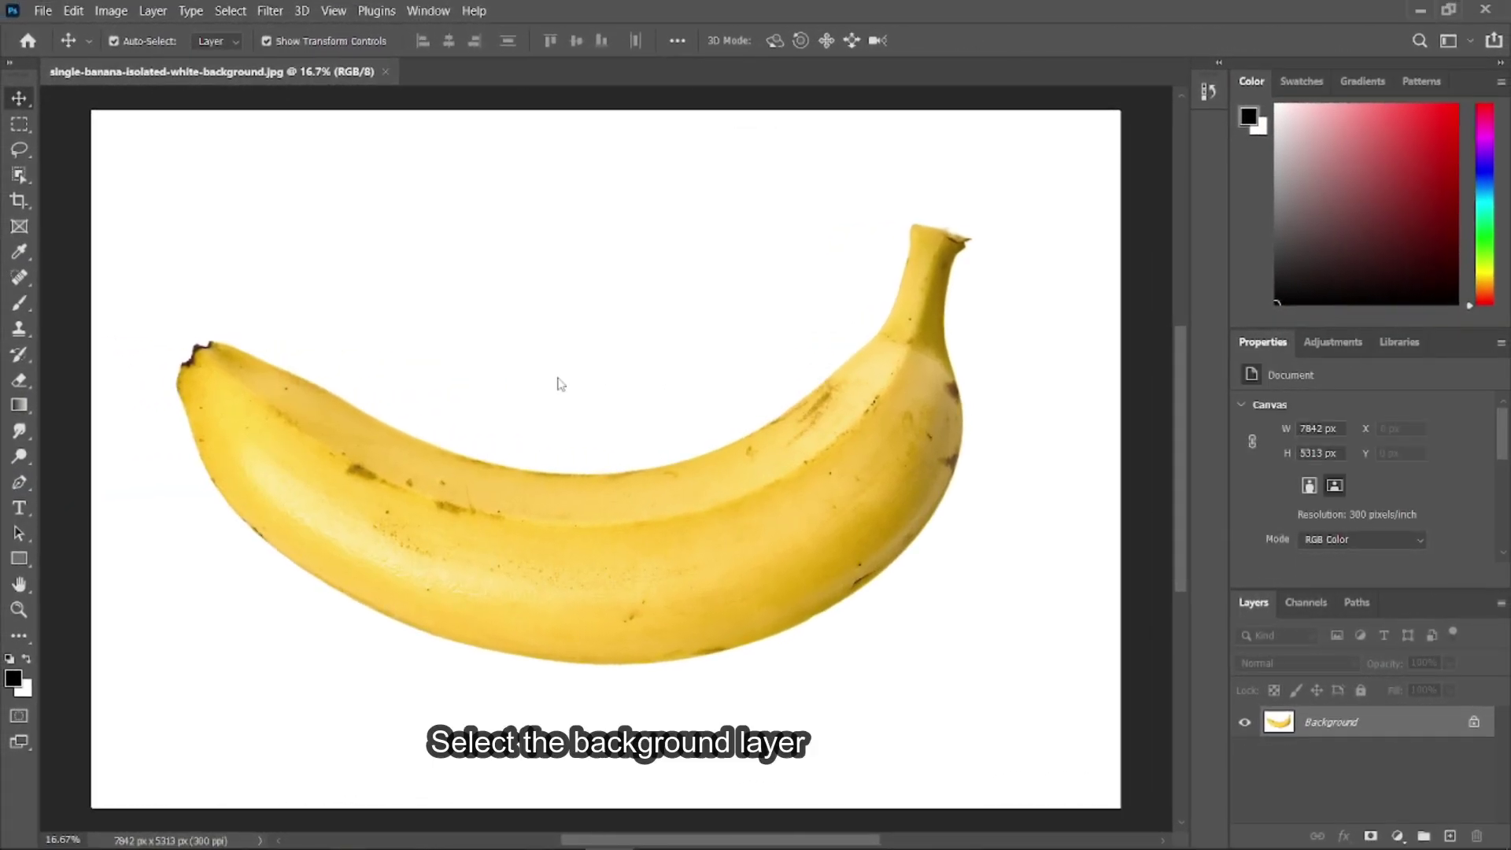
Select the banana with Select Subject and copy it onto a new Layer 1.
key("ctrl+minus")
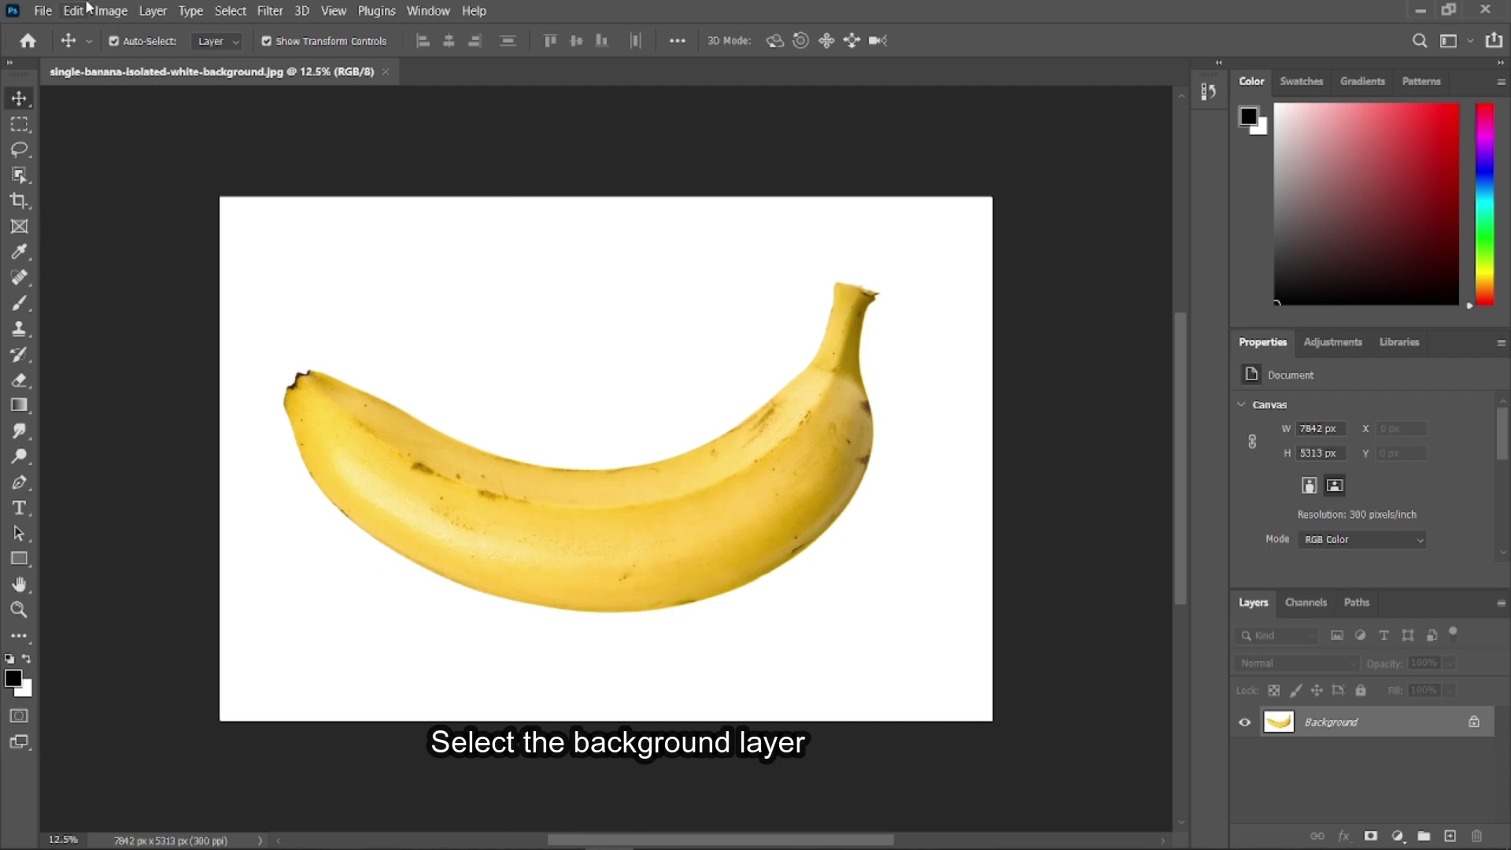
left_click(17, 179)
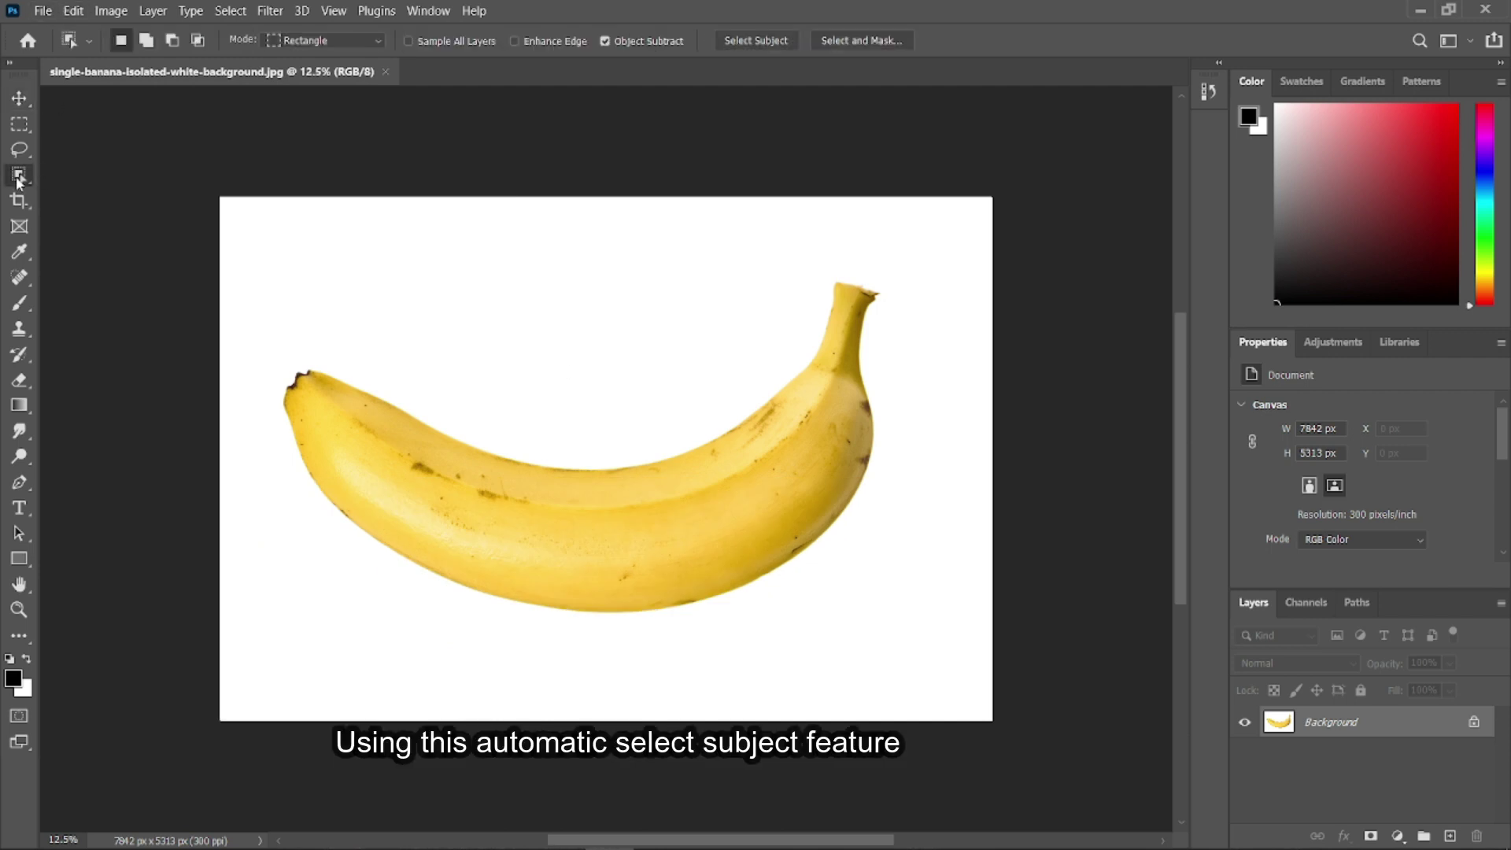
left_click(754, 38)
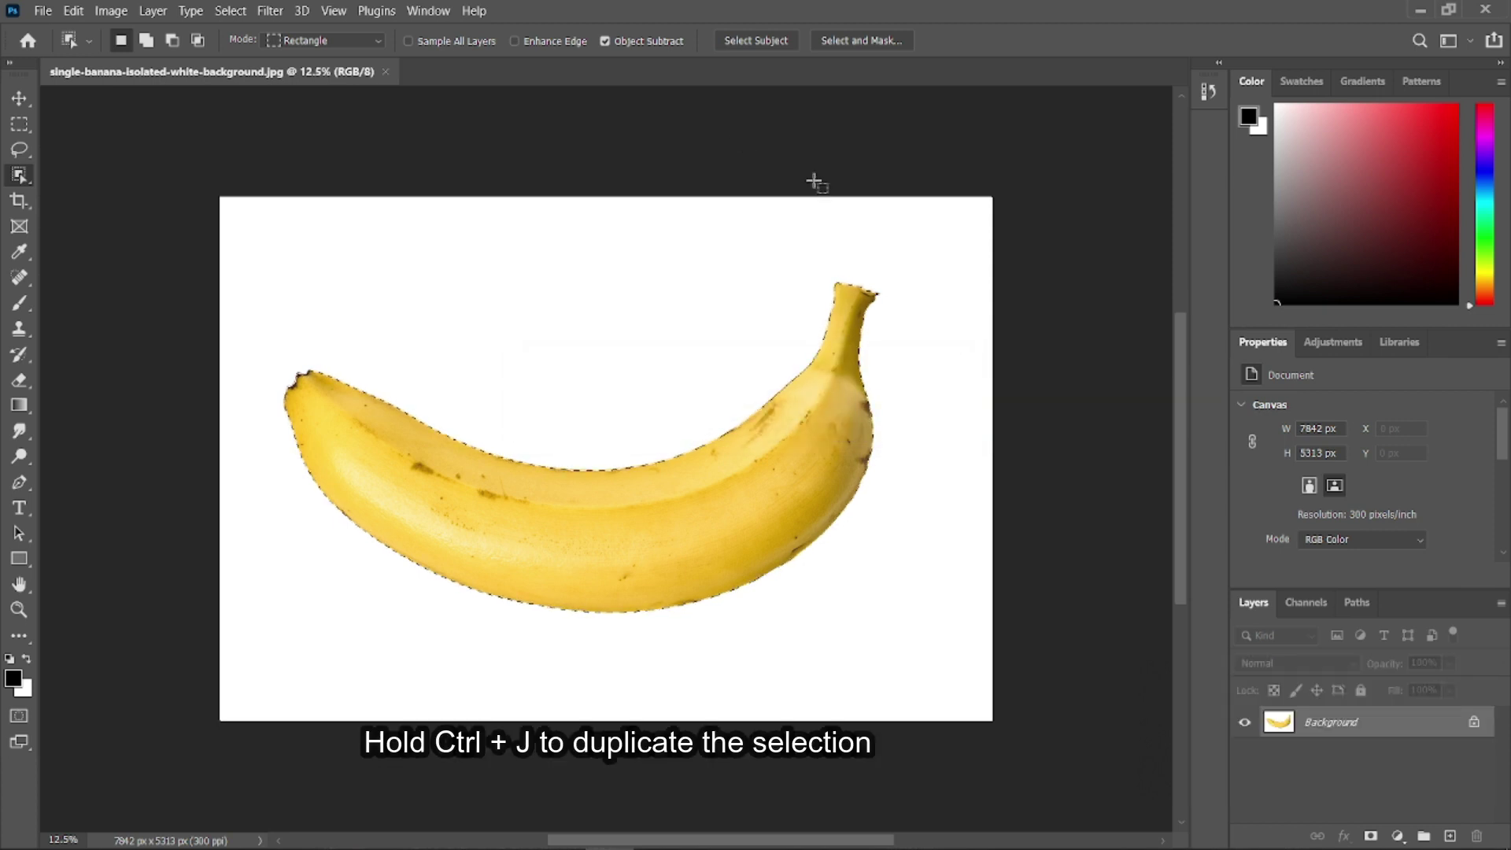
key("ctrl+j")
key("ctrl+d")
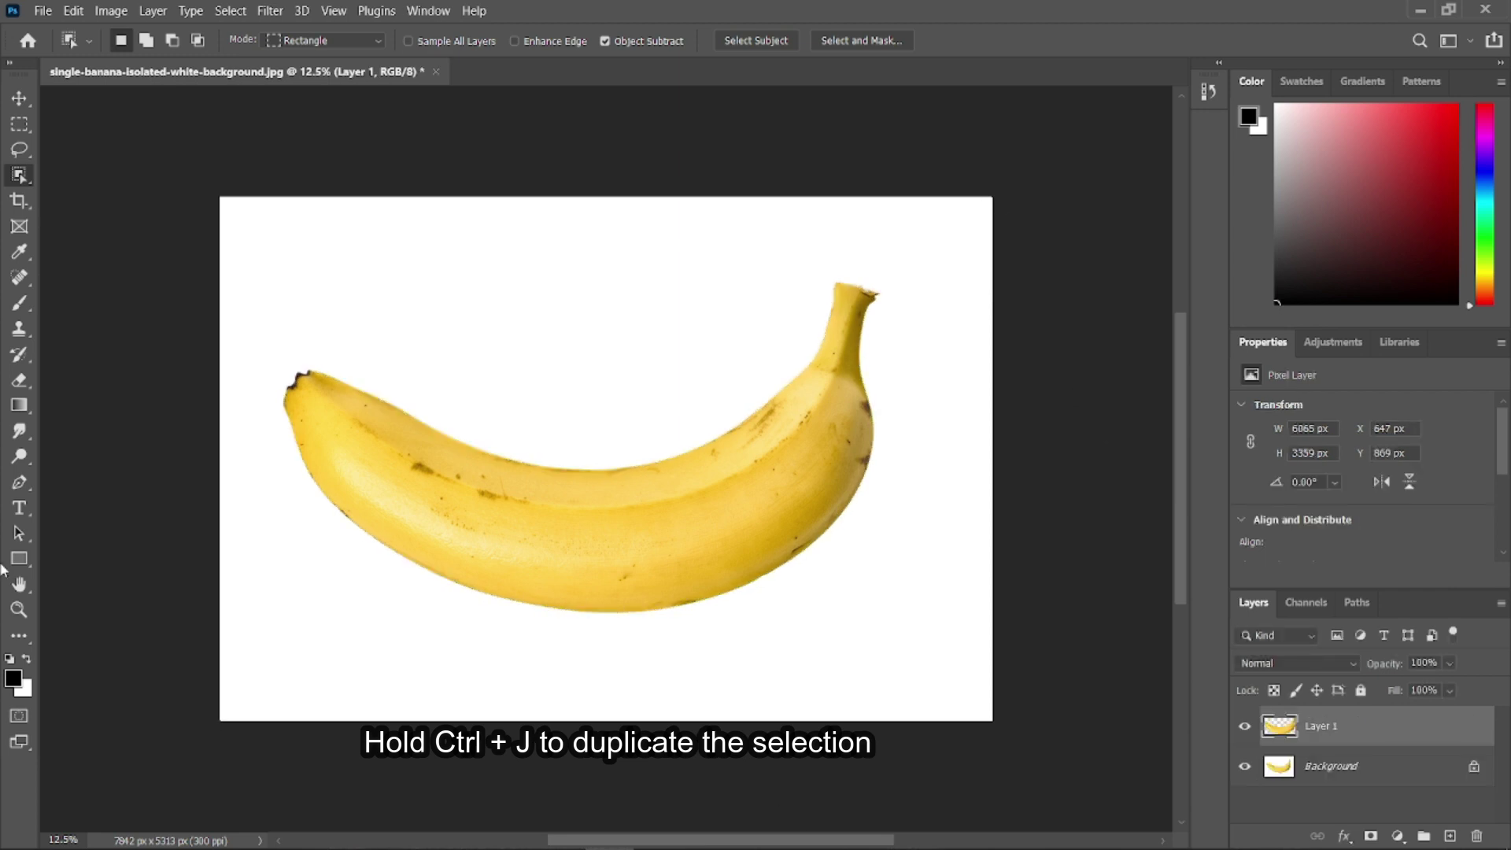
Type the word BANANA in black and rasterize the text layer.
left_click(19, 508)
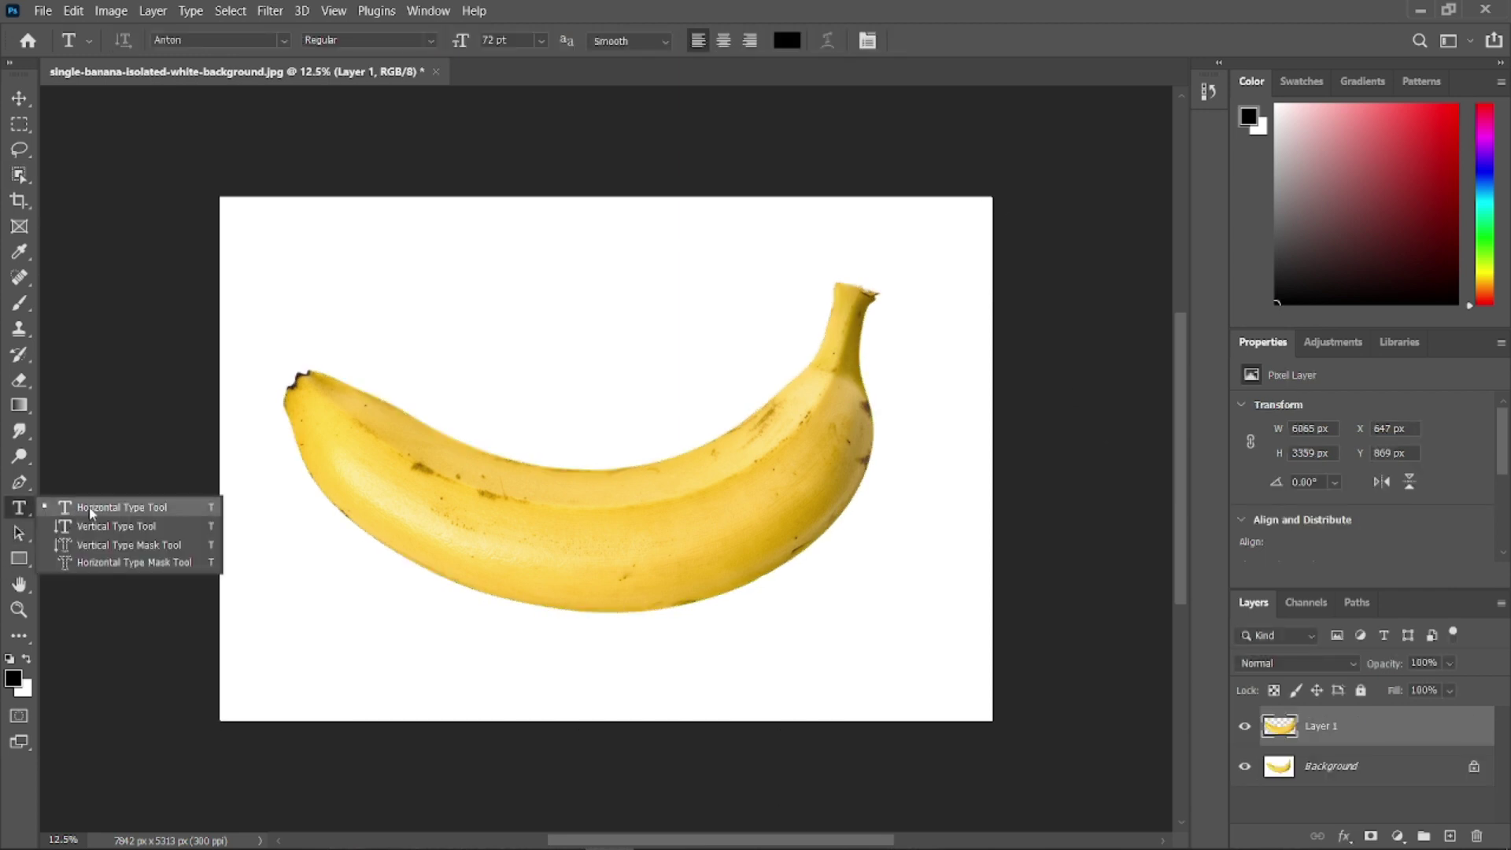
left_click(91, 510)
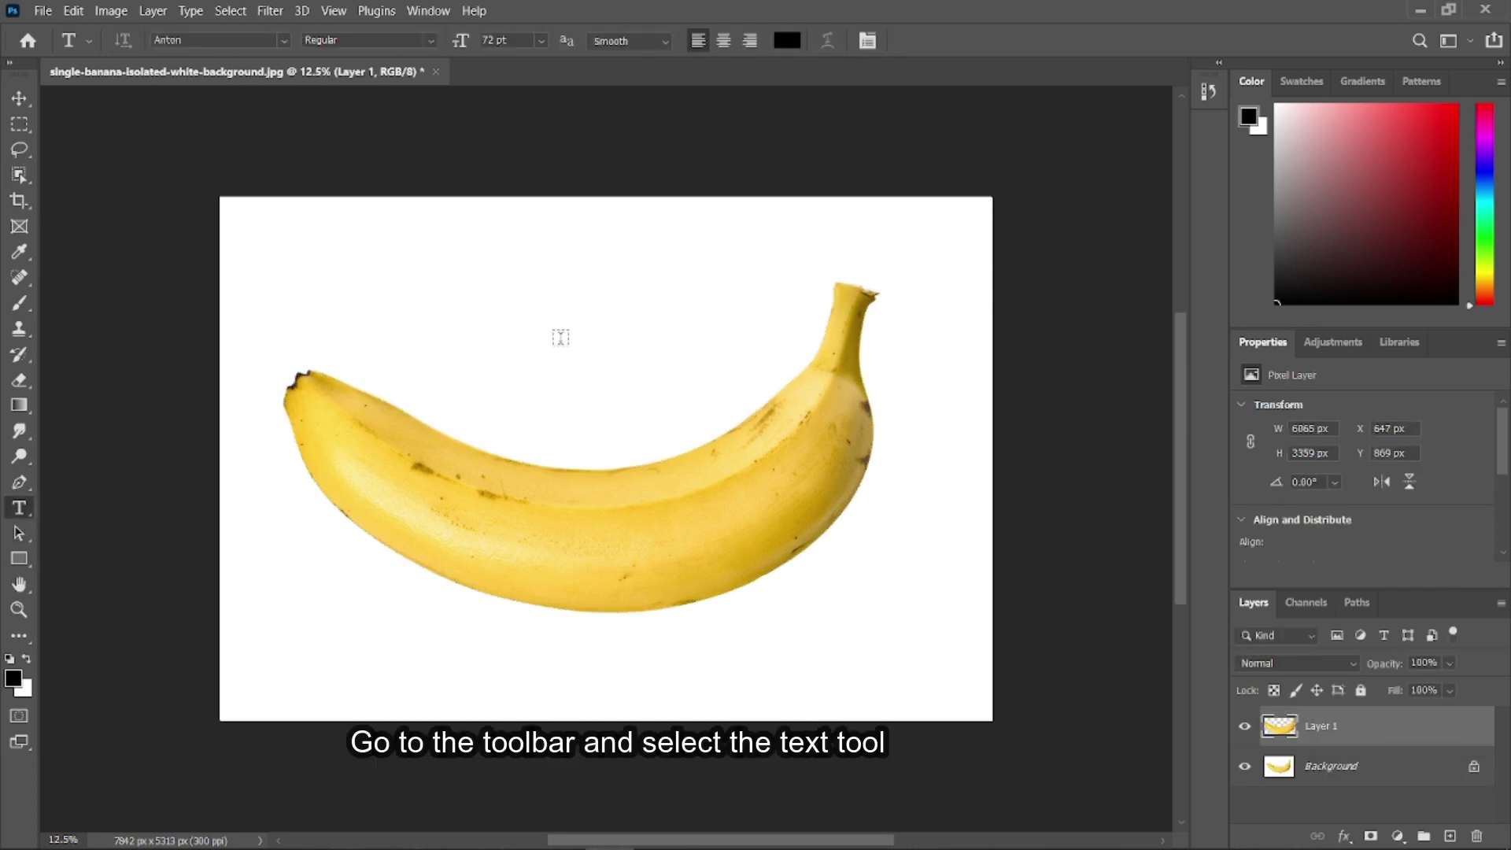
left_click(561, 337)
type("BANANA")
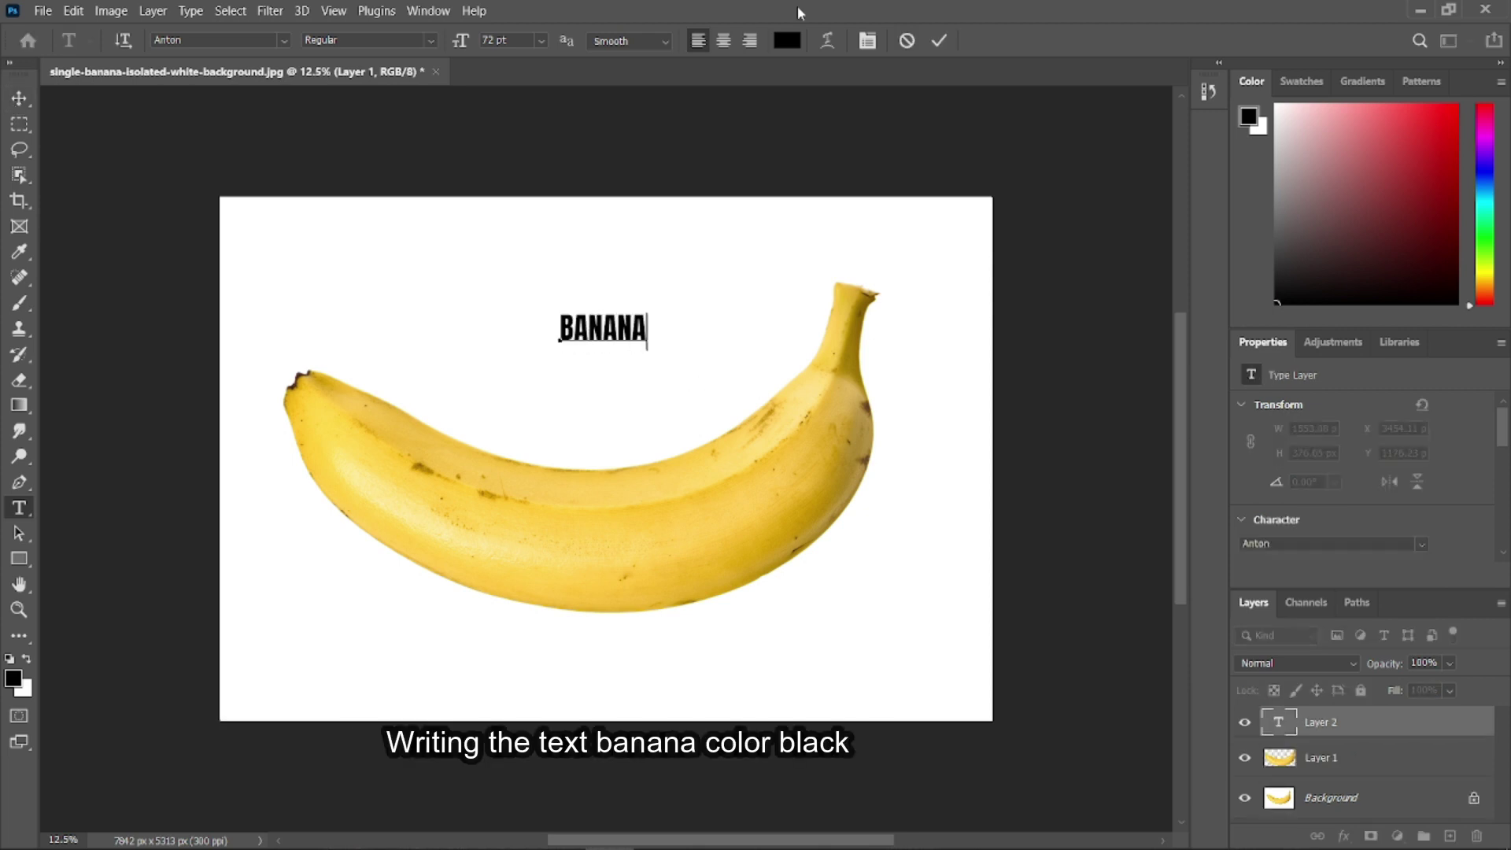
left_click(939, 40)
right_click(1319, 723)
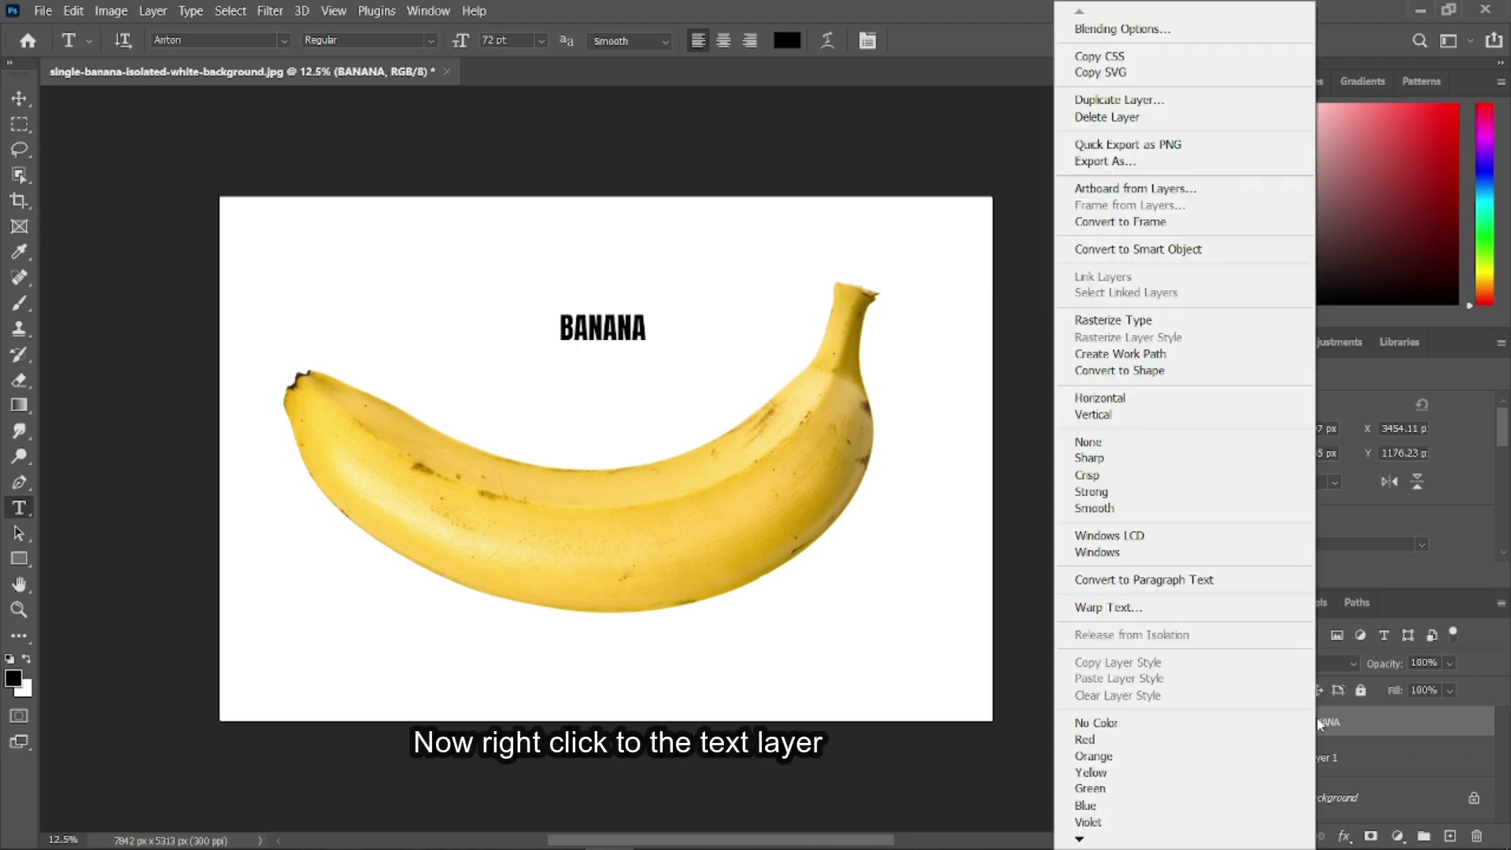
left_click(1142, 324)
Scale the BANANA text to about 3871 × 1170 px across the banana's middle.
left_click(16, 98)
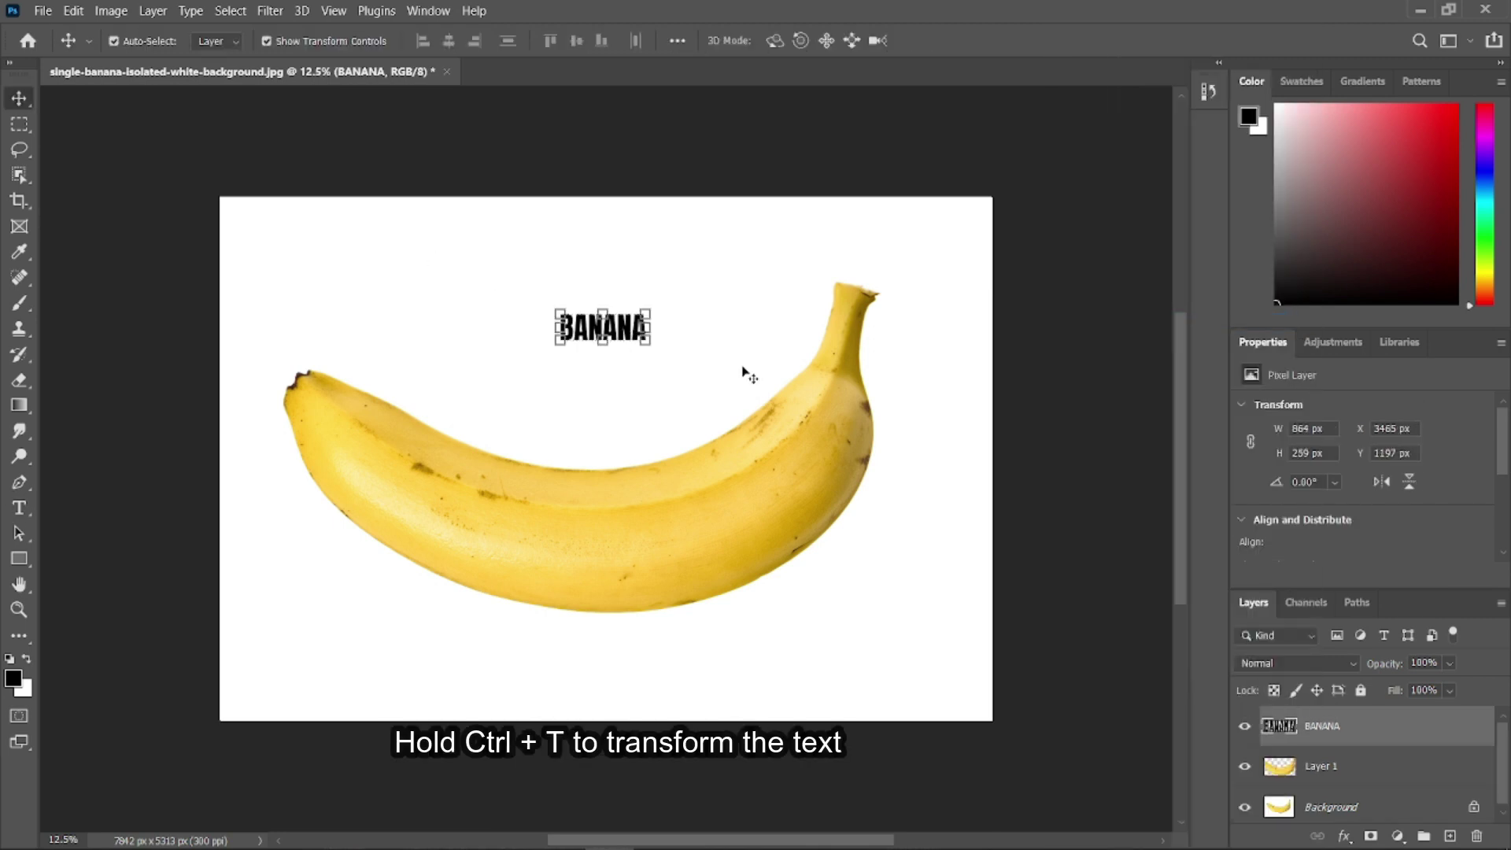
left_click_drag(652, 345, 822, 397)
mouse_move(728, 362)
left_mouse_down()
mouse_move(642, 542)
mouse_move(614, 543)
left_mouse_up()
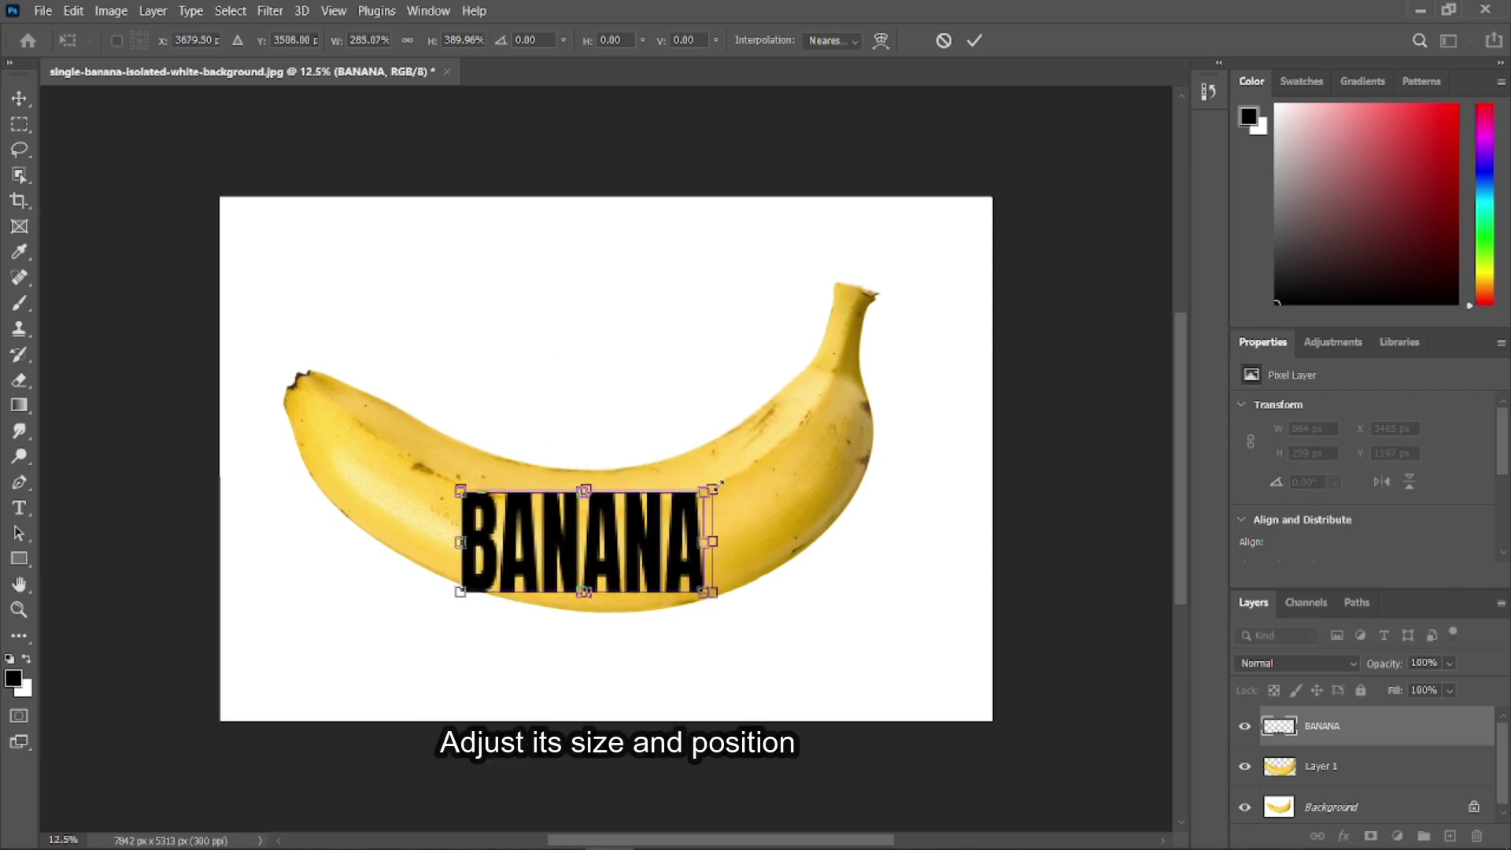
left_click_drag(727, 539, 758, 485)
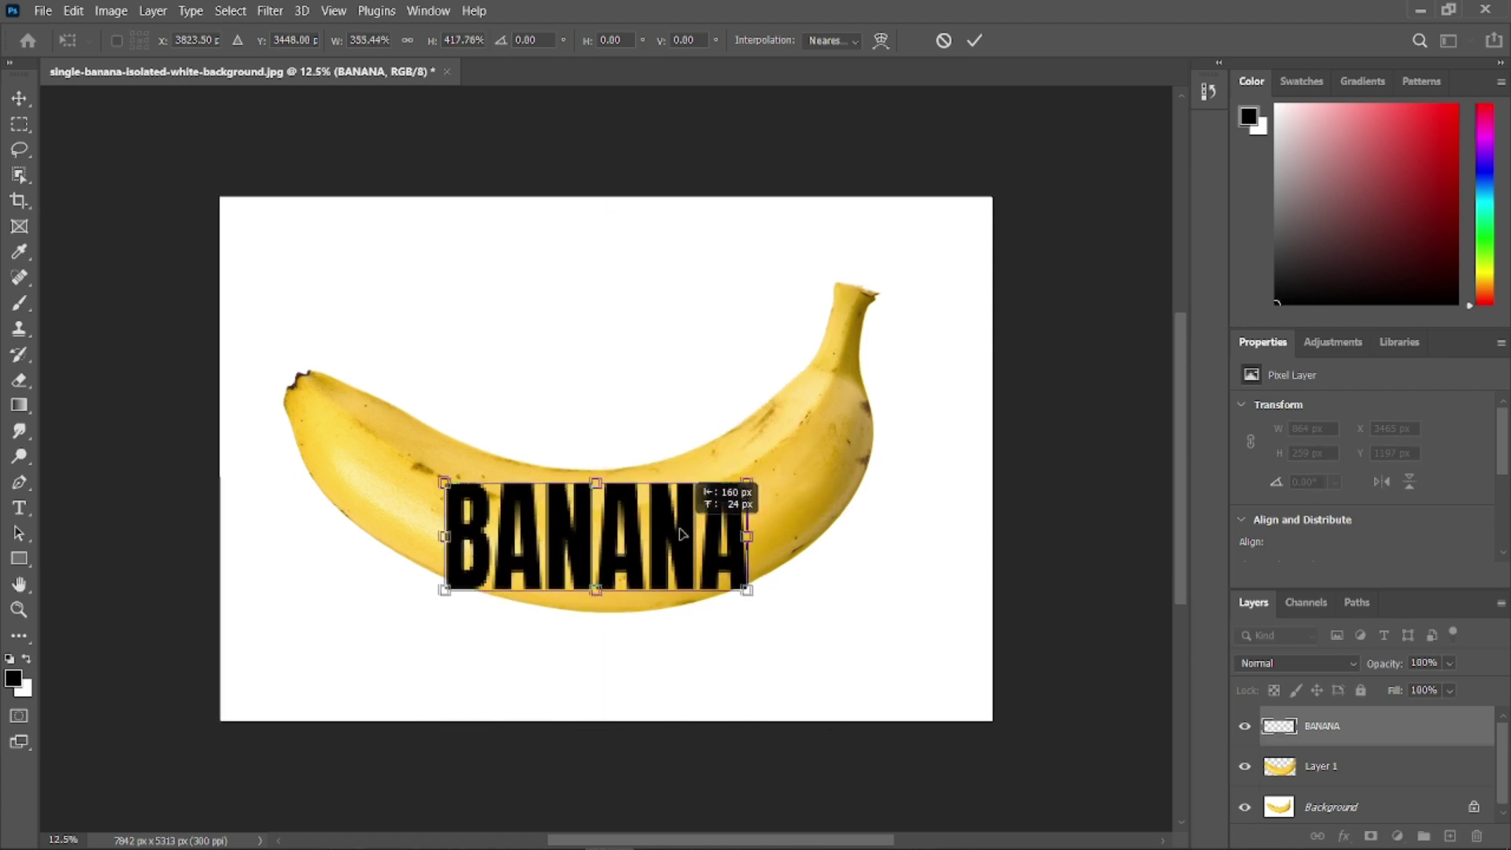
left_click_drag(595, 481, 595, 472)
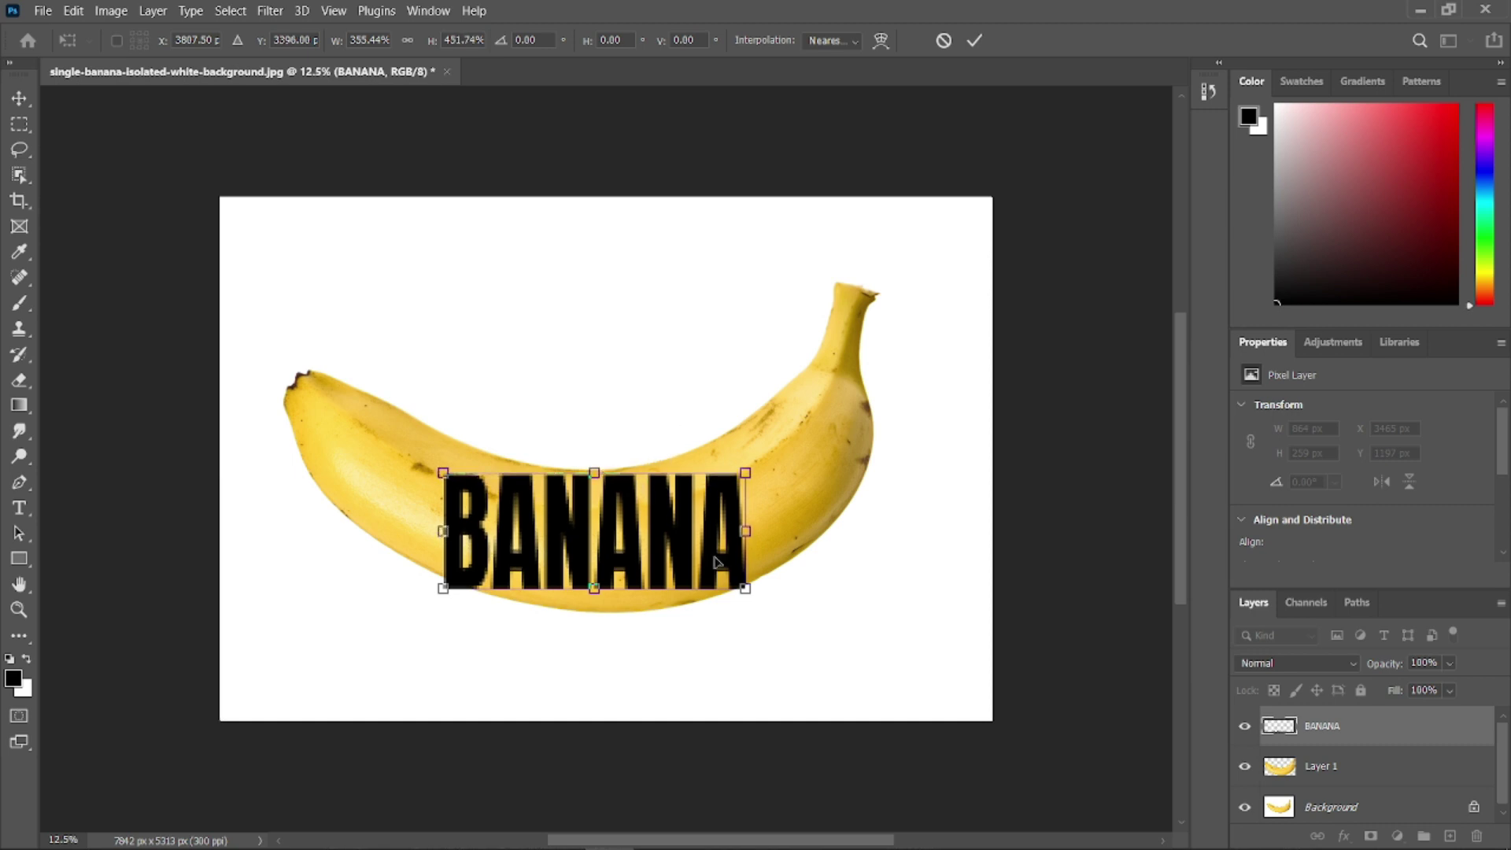
key("Return")
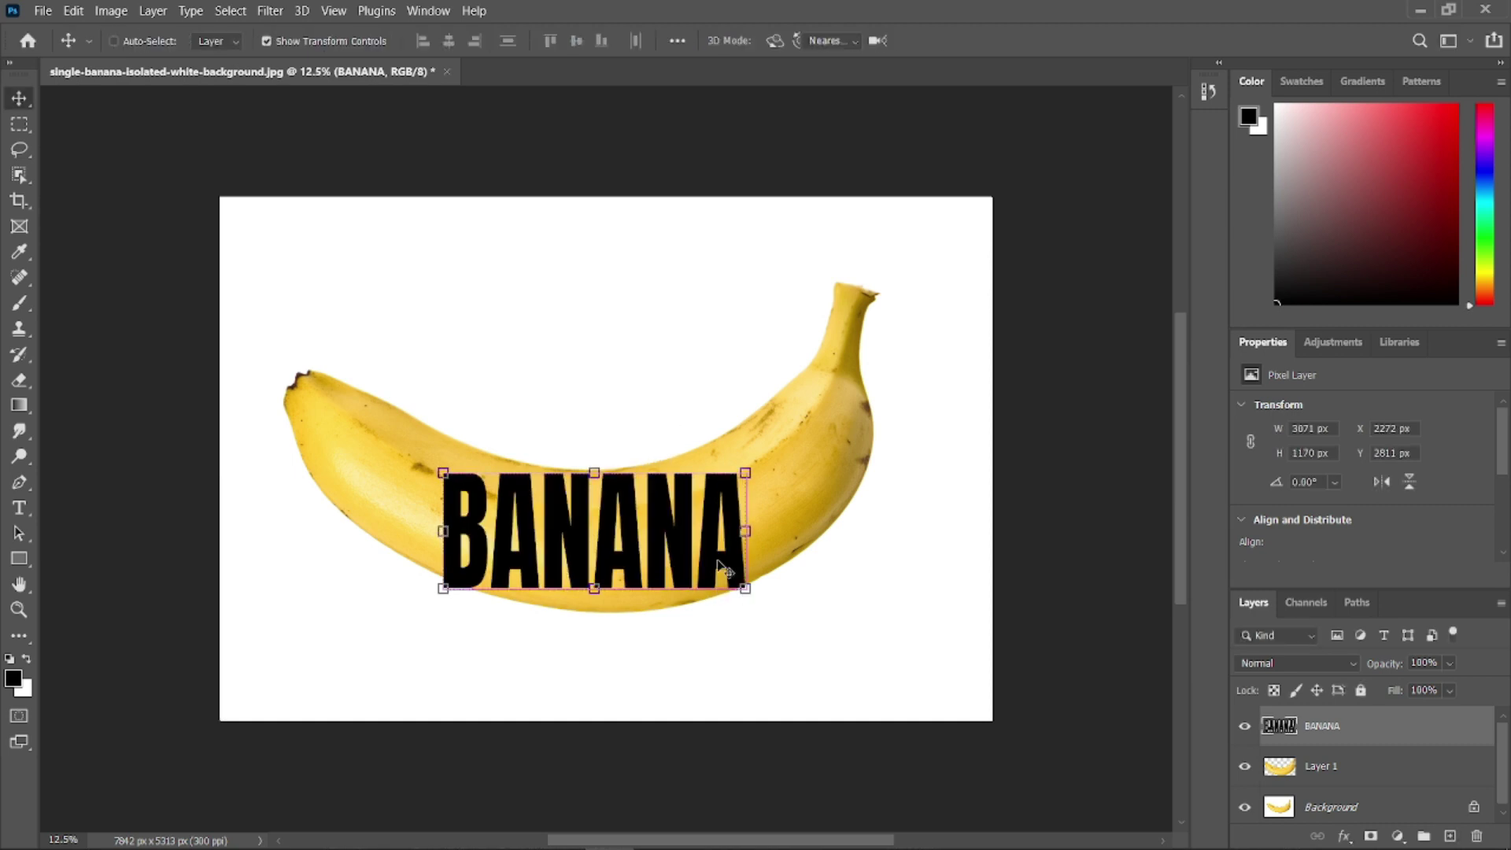
key("ctrl+t")
right_click(639, 475)
Warp the BANANA text with a flipped Arc preset and position it on the banana.
left_click(671, 191)
left_click(464, 40)
left_click(462, 92)
mouse_move(595, 411)
left_mouse_down()
mouse_move(587, 540)
mouse_move(576, 515)
left_mouse_up()
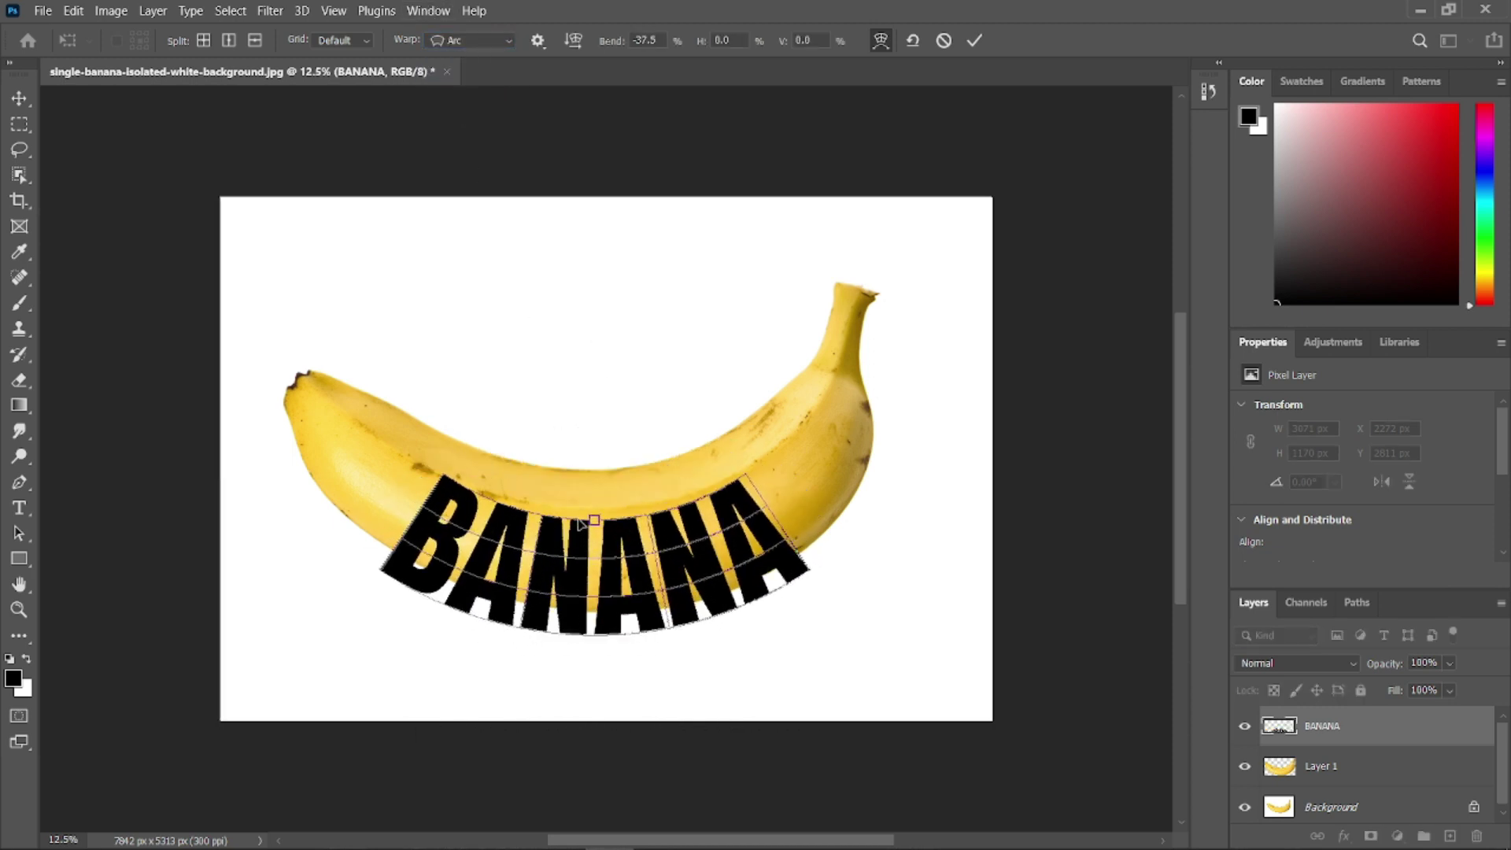
left_click_drag(606, 566, 606, 538)
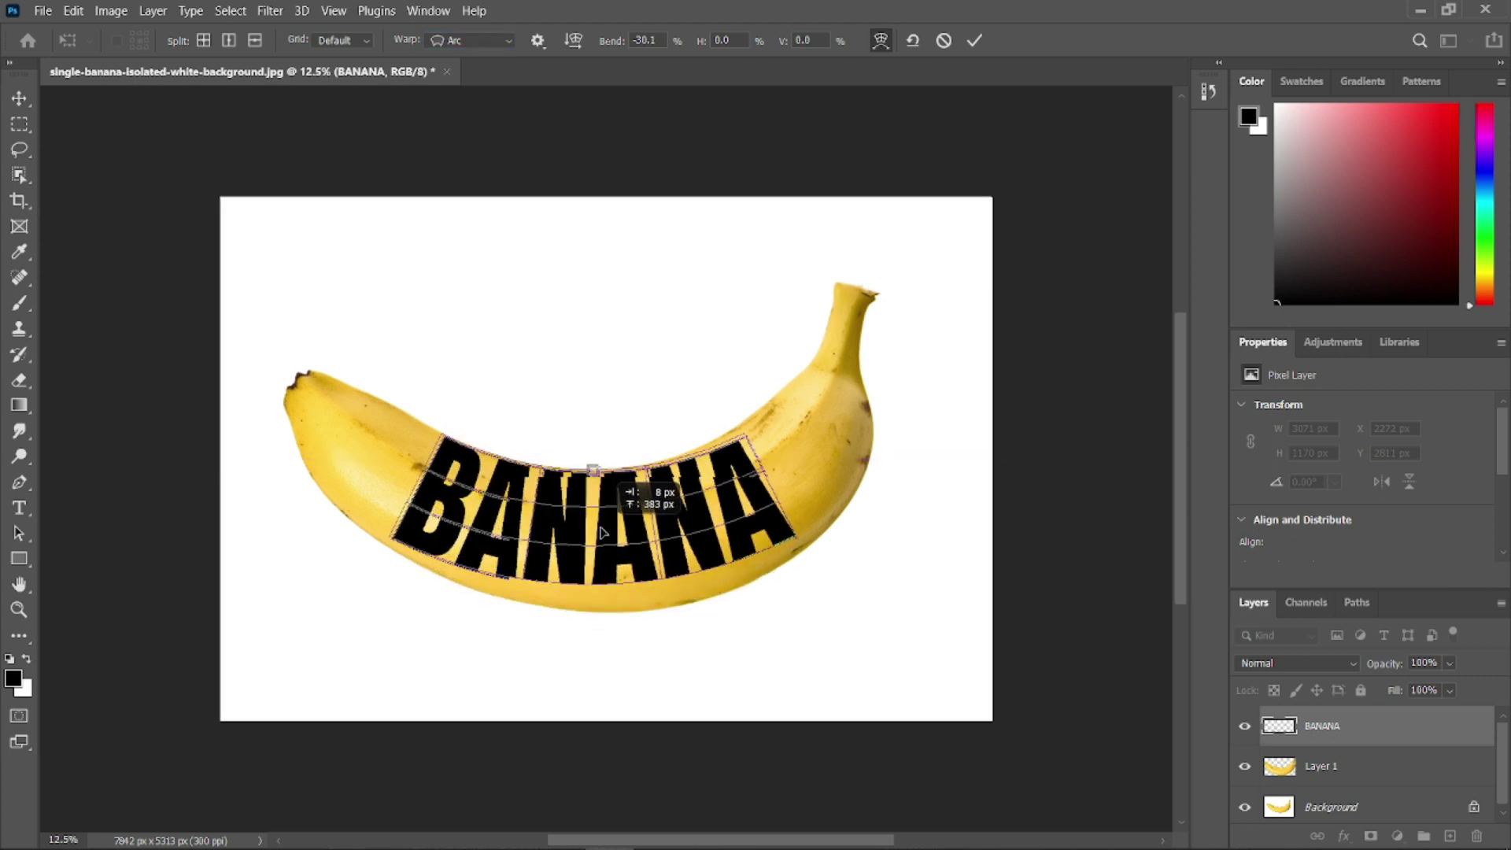
left_click_drag(606, 538, 604, 527)
Adjust the custom warp's corners and edges so the text follows the banana's curve.
left_click(479, 41)
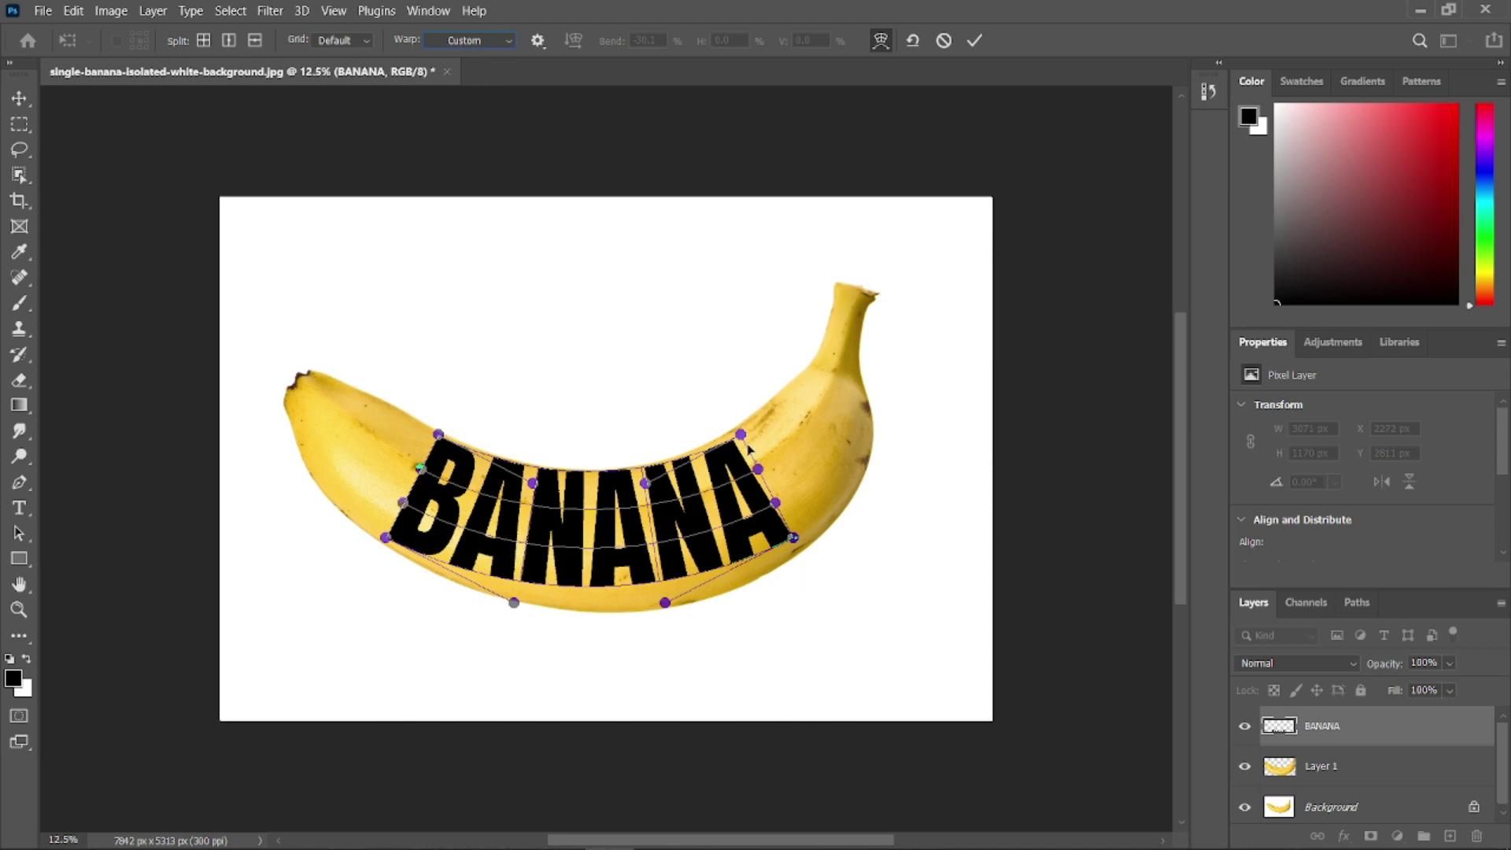
left_click_drag(741, 433, 738, 426)
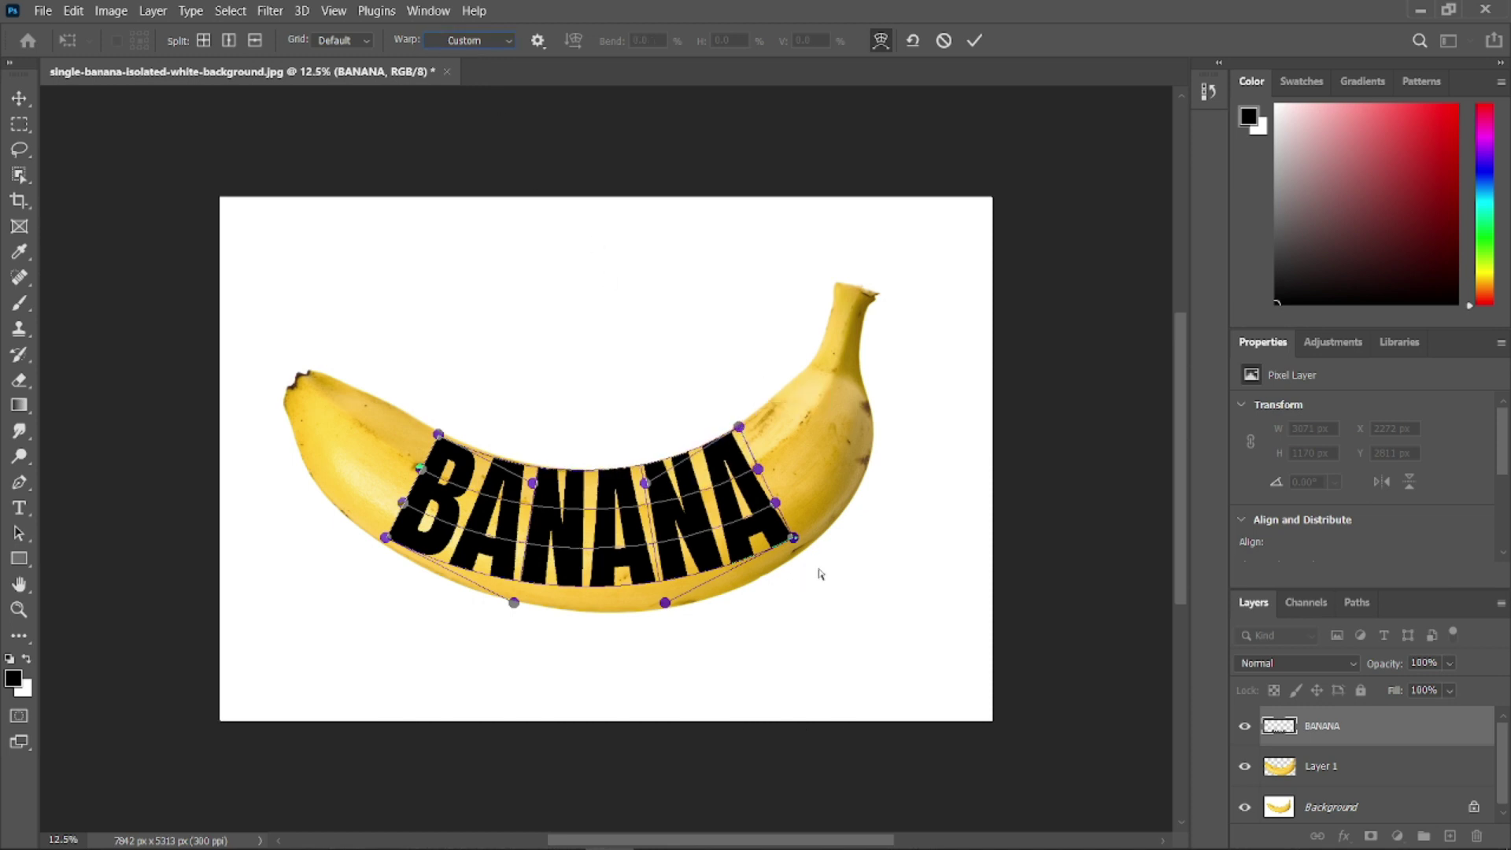
left_click_drag(803, 546, 814, 557)
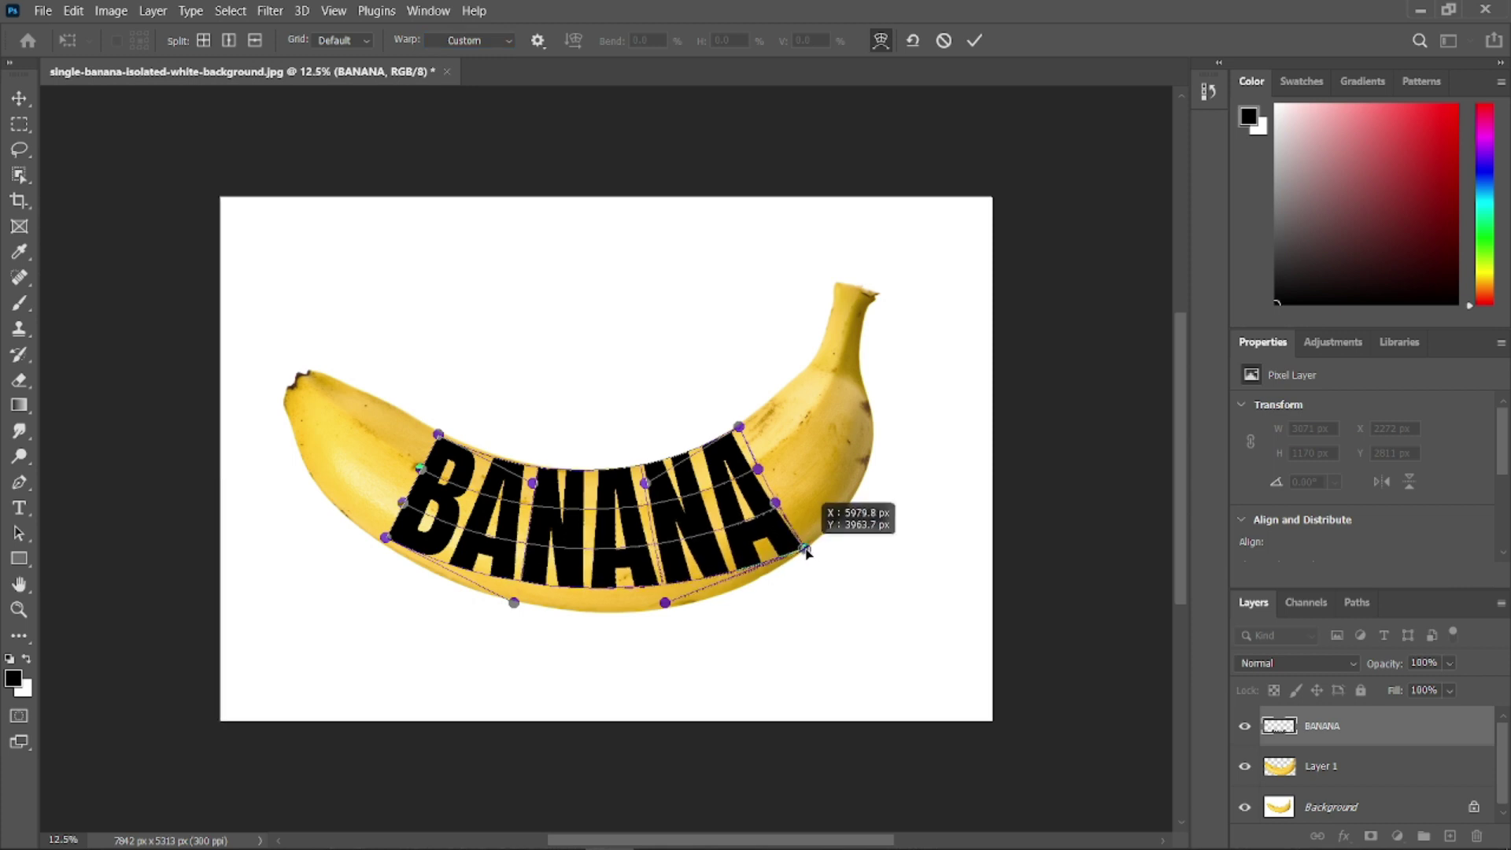
left_click_drag(377, 545, 369, 547)
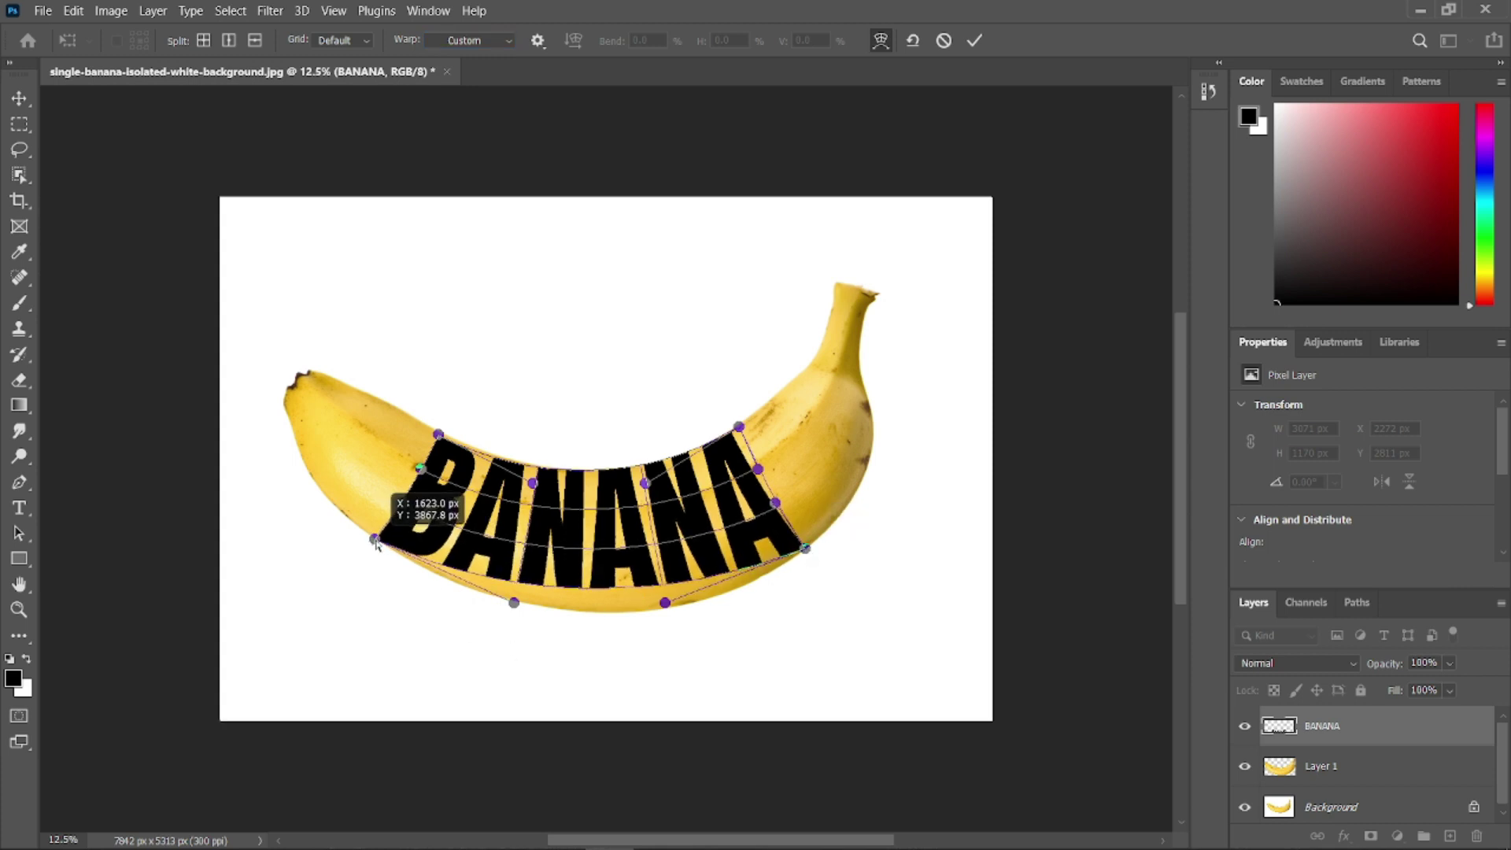
left_click_drag(440, 439, 439, 434)
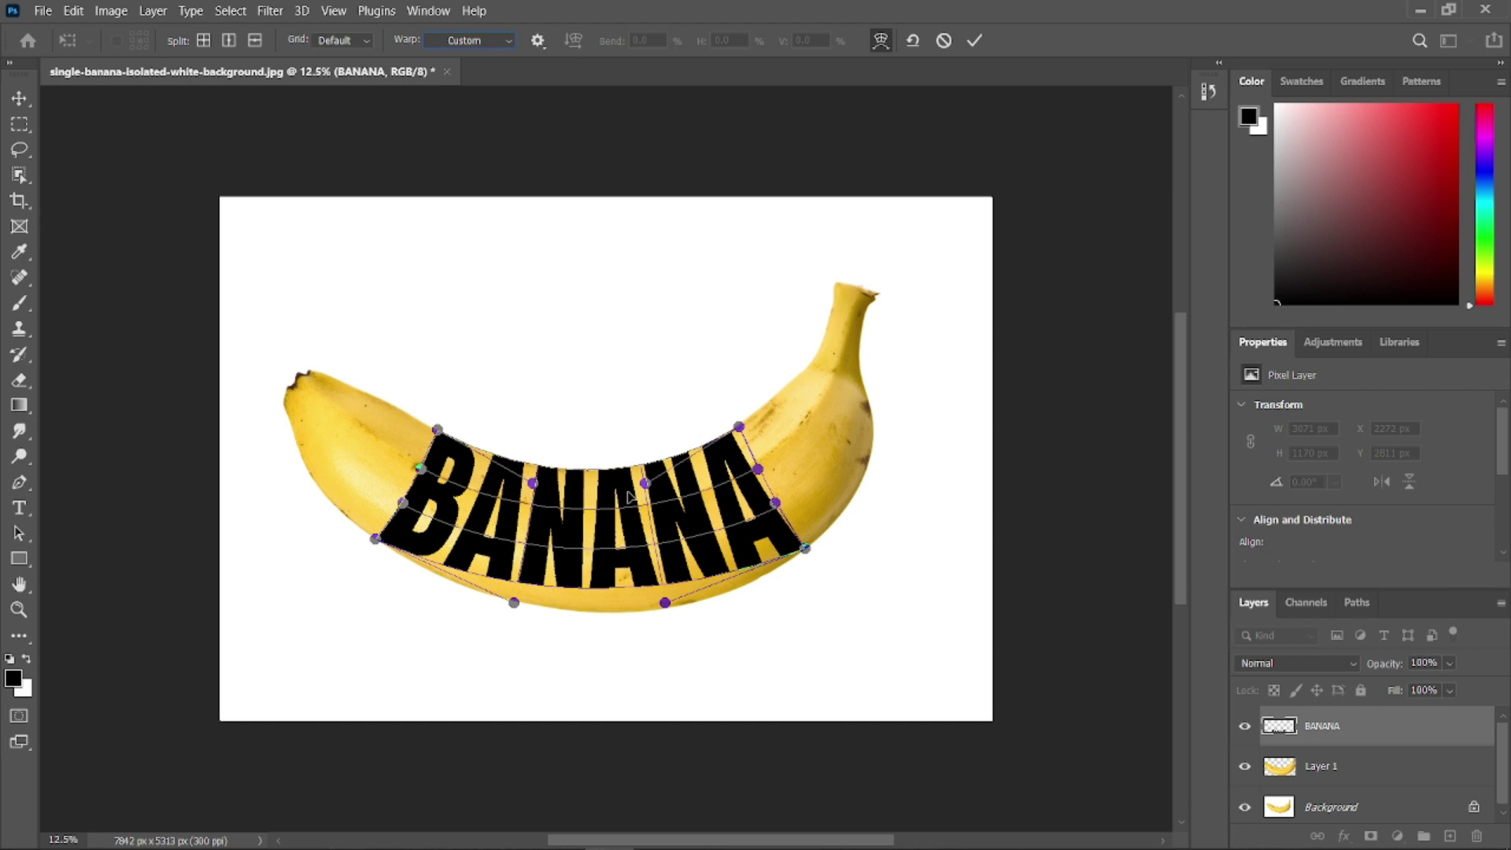
left_click_drag(536, 486, 537, 485)
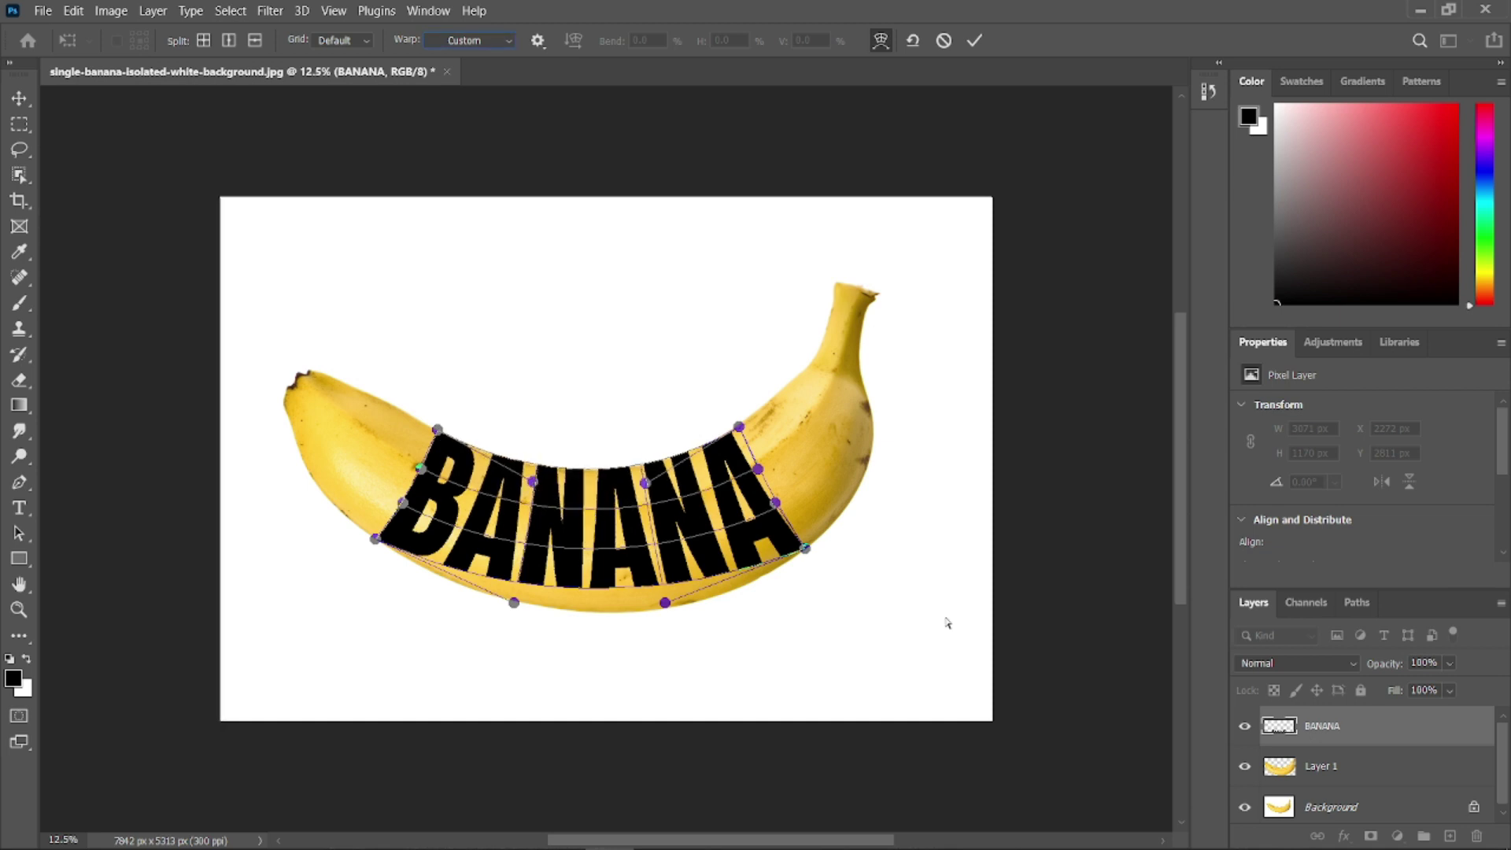
left_click_drag(667, 610, 650, 664)
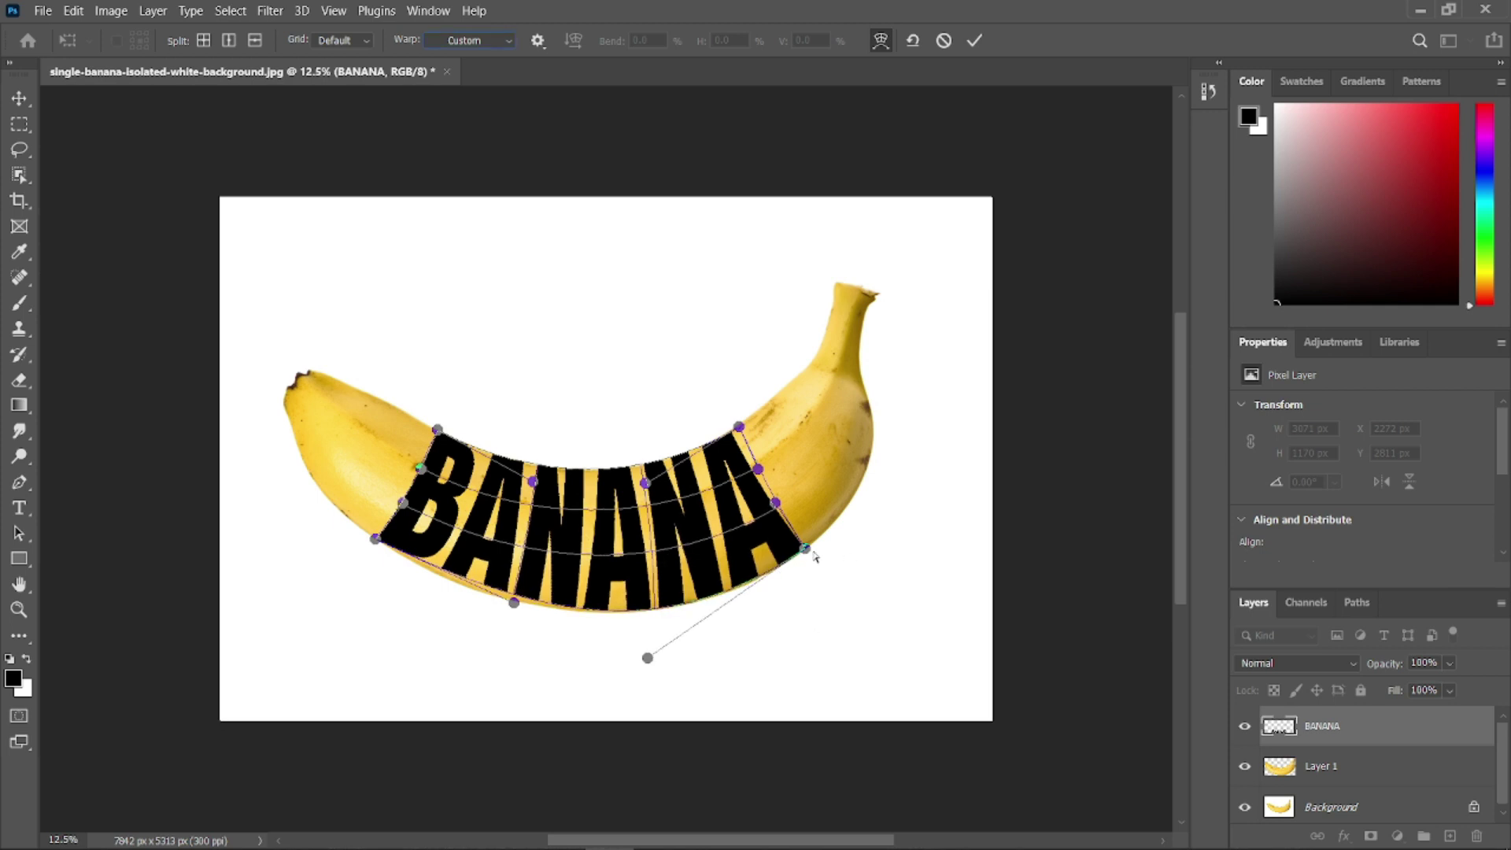
left_click_drag(813, 553, 819, 554)
left_click_drag(514, 606, 481, 615)
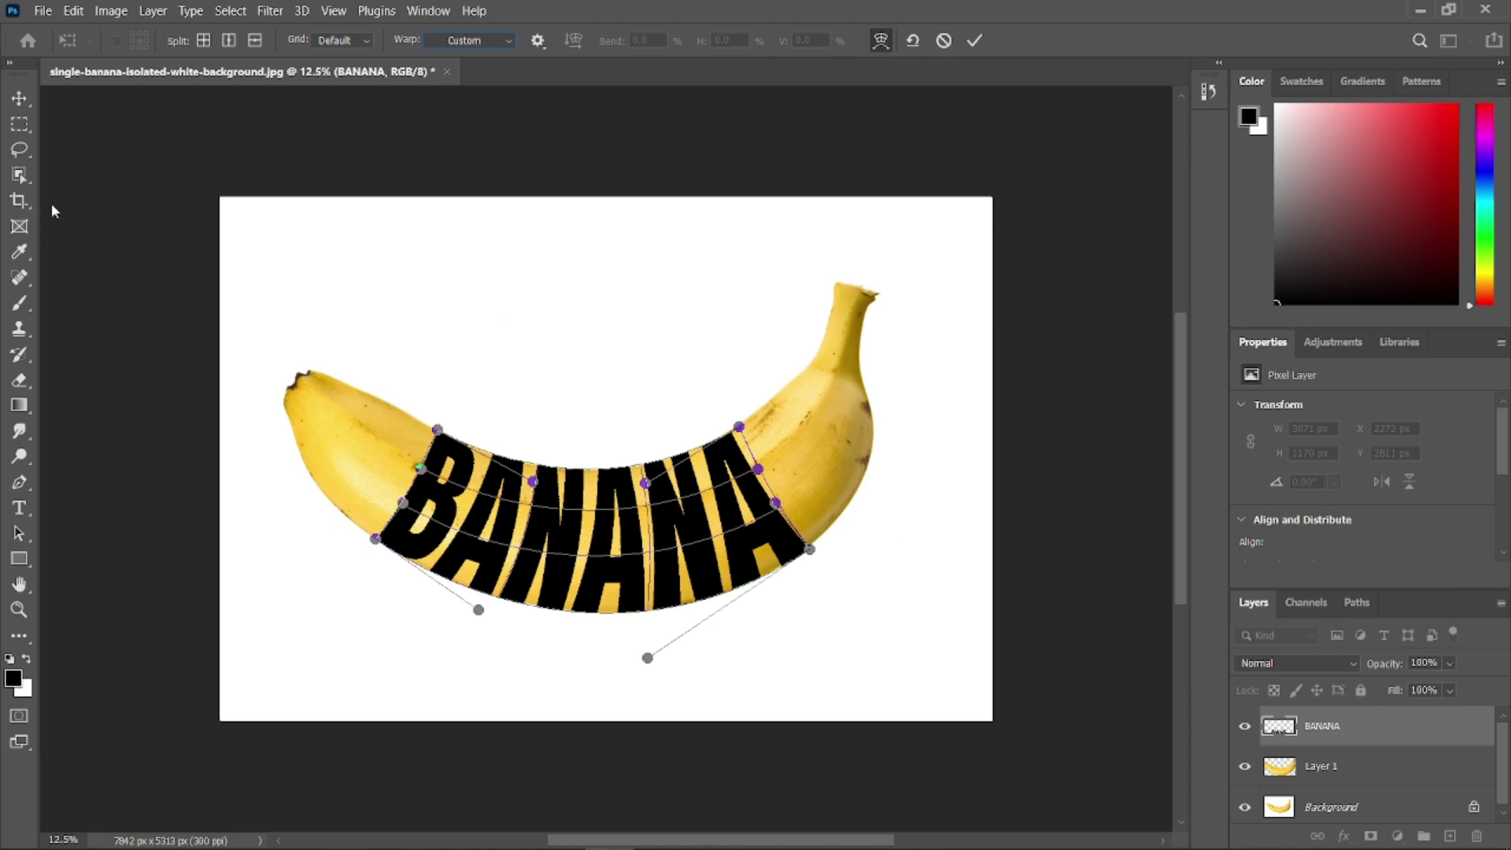
left_click(19, 98)
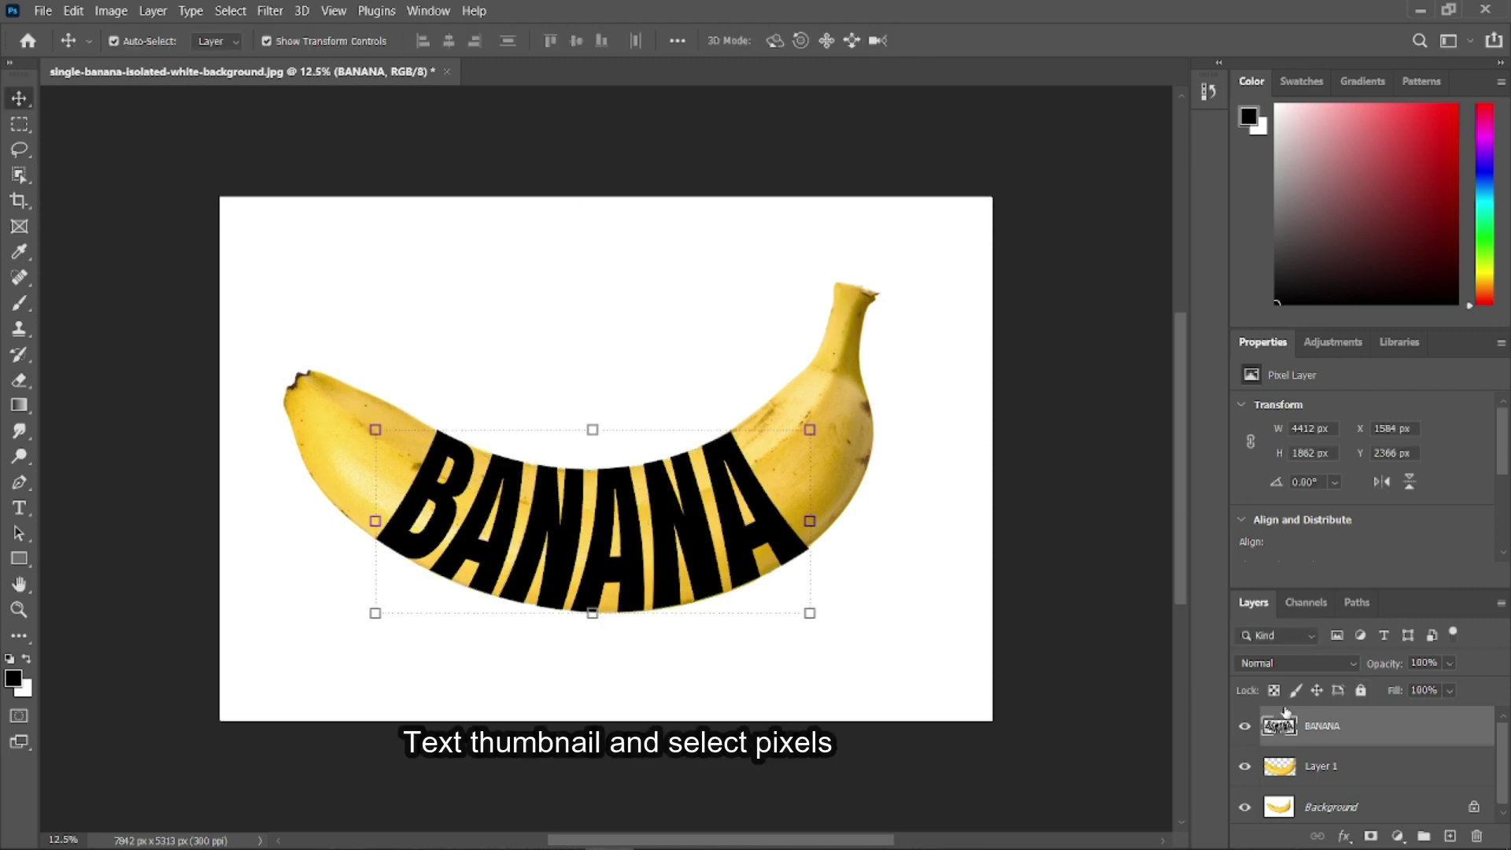
Load the BANANA letter selection, hide text and Background, and mask Layer 1 to it.
right_click(1300, 729)
left_click(1299, 385)
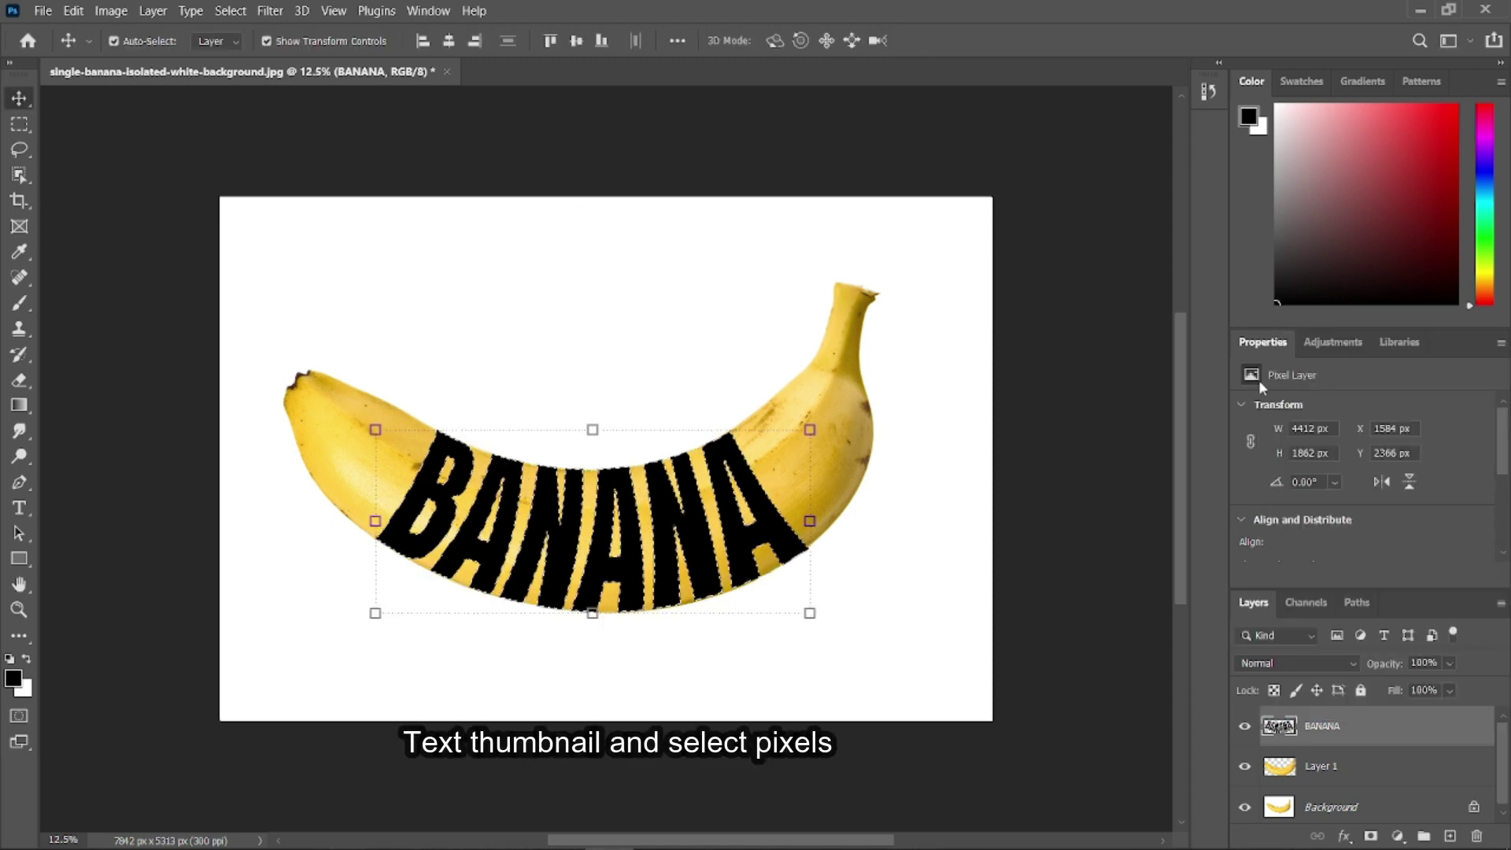
left_click(1245, 726)
left_click(1244, 807)
left_click(1330, 766)
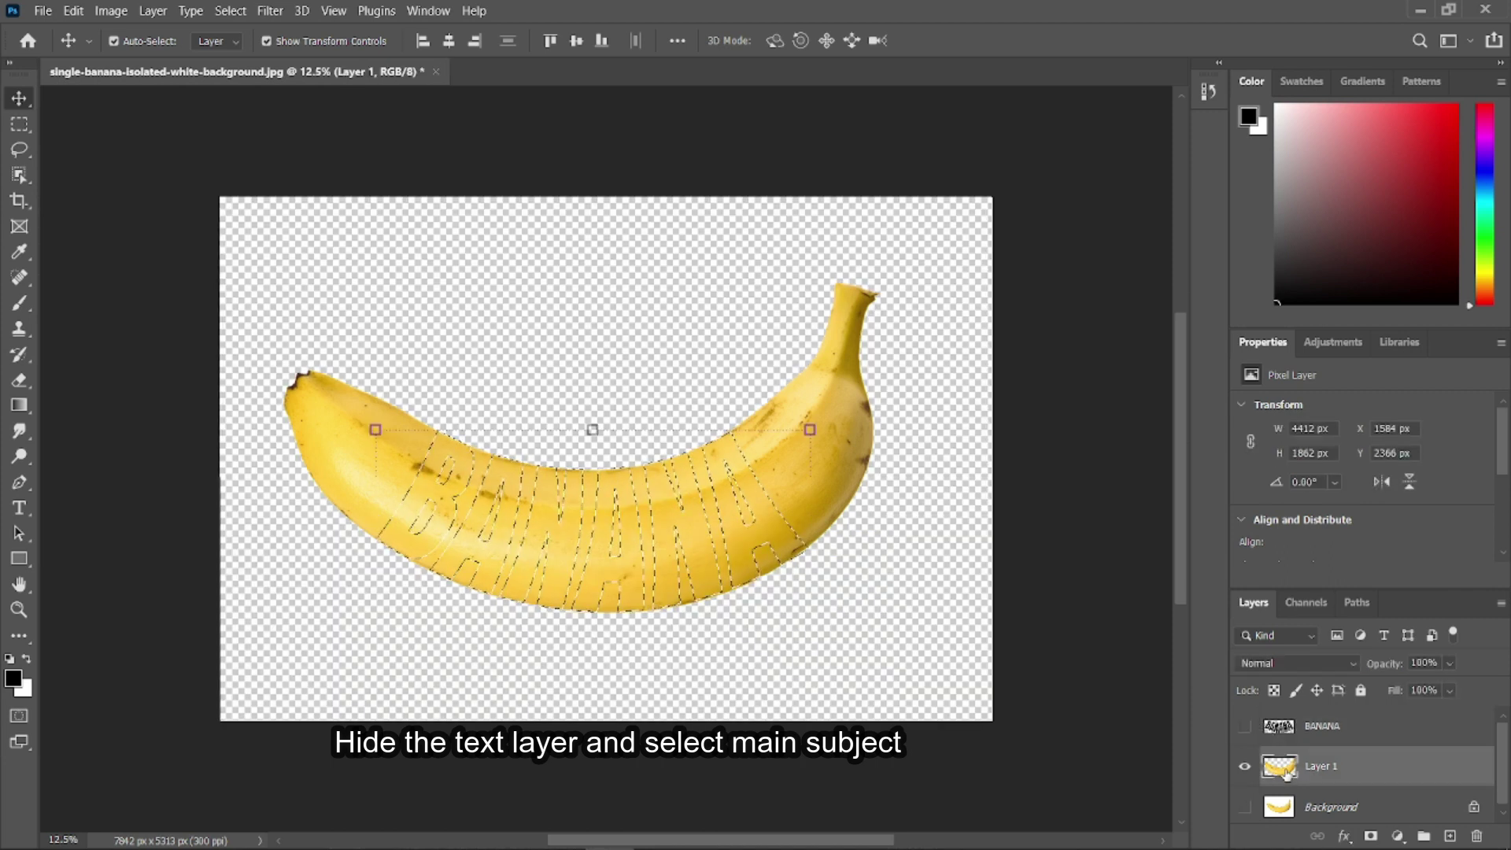
left_click(1371, 837)
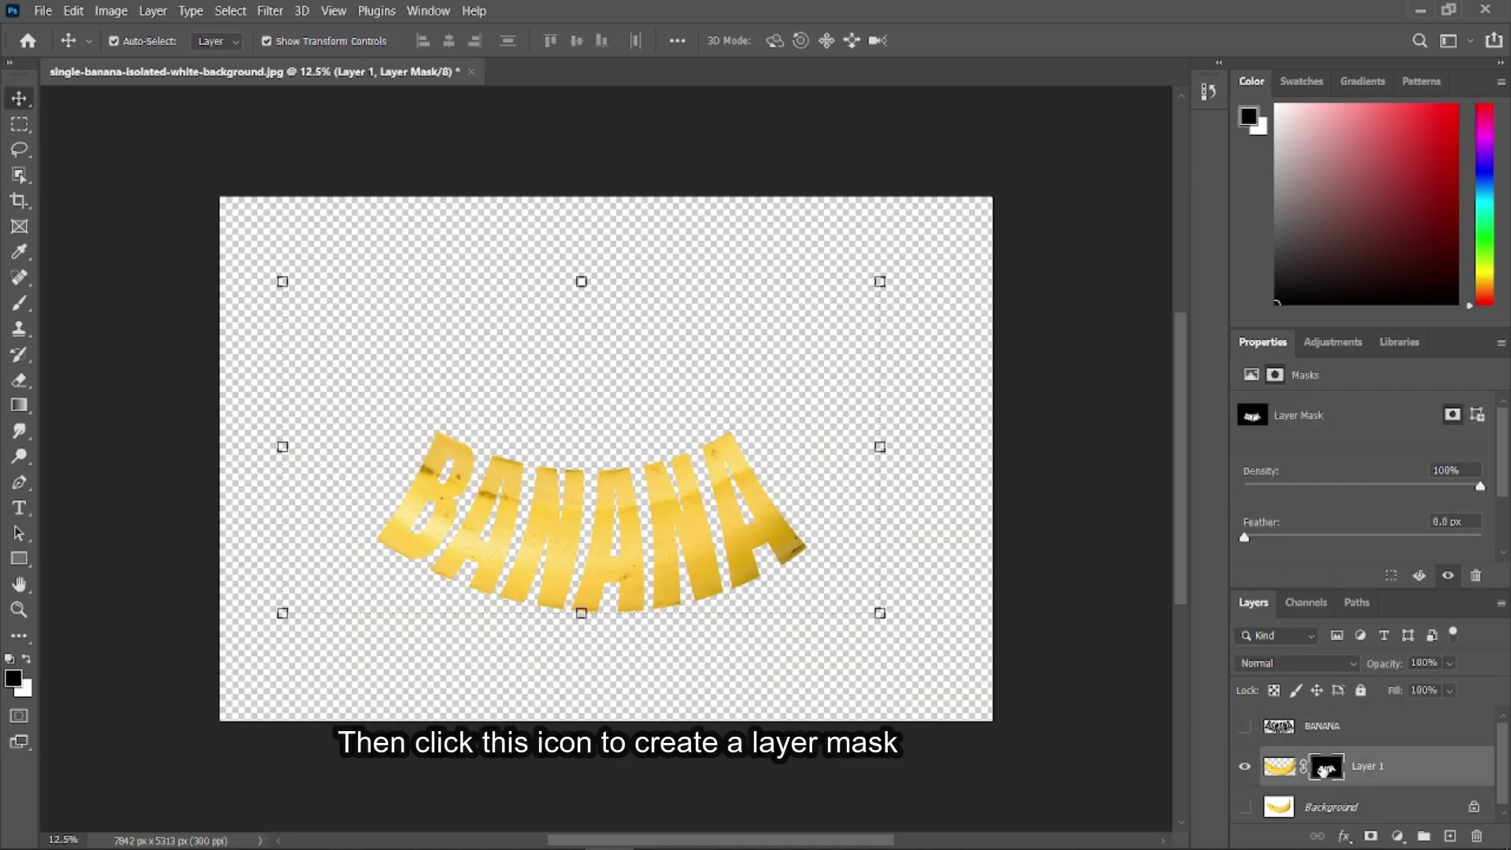
Paint white with a 100% hard, ~480 px brush to reveal both banana ends.
left_click(20, 303)
right_click(677, 373)
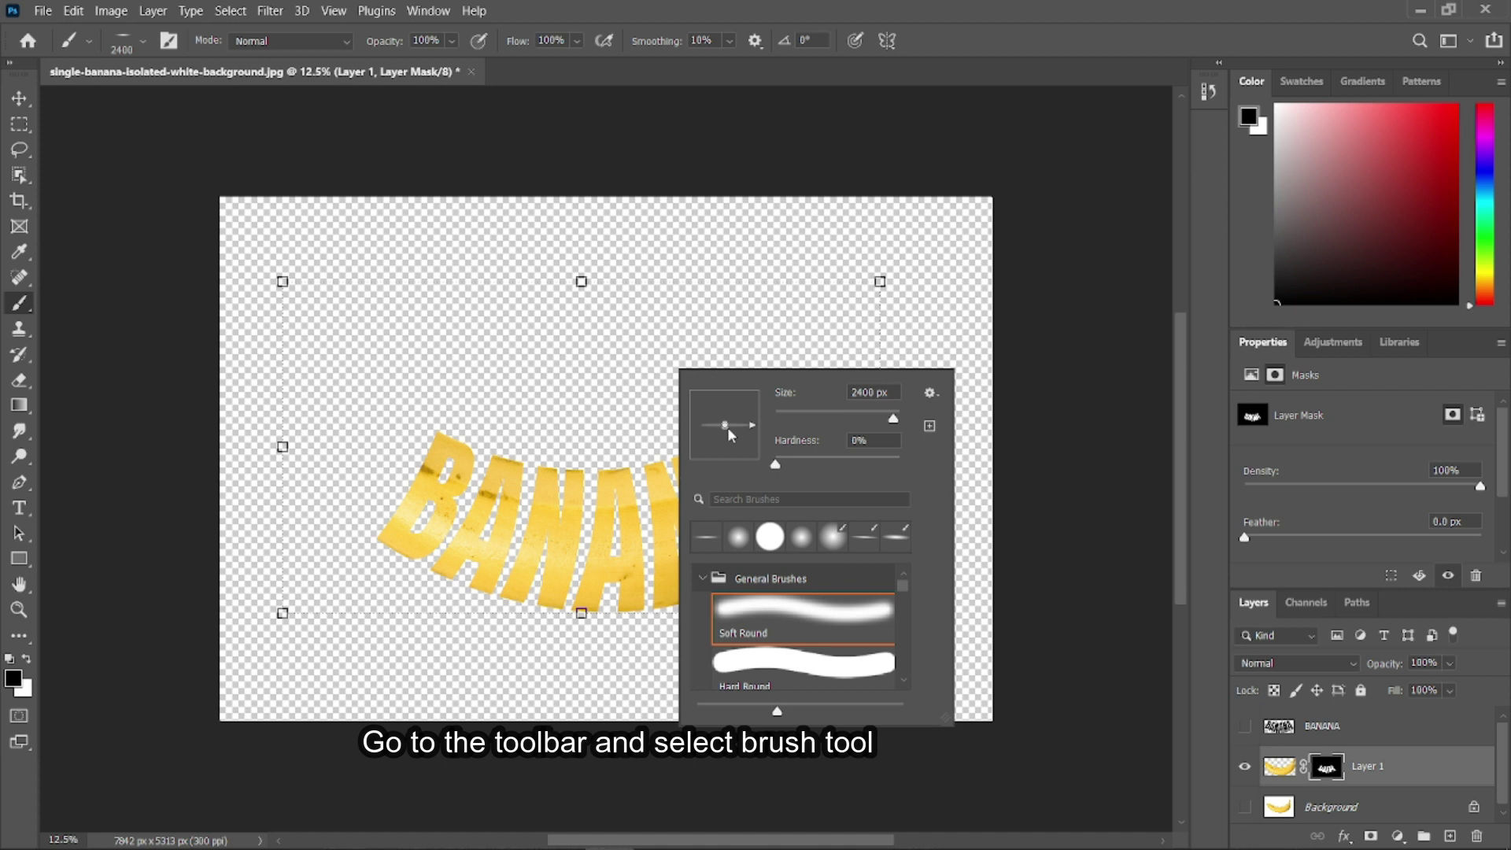
mouse_move(776, 464)
left_mouse_down()
mouse_move(888, 464)
mouse_move(823, 418)
left_mouse_up()
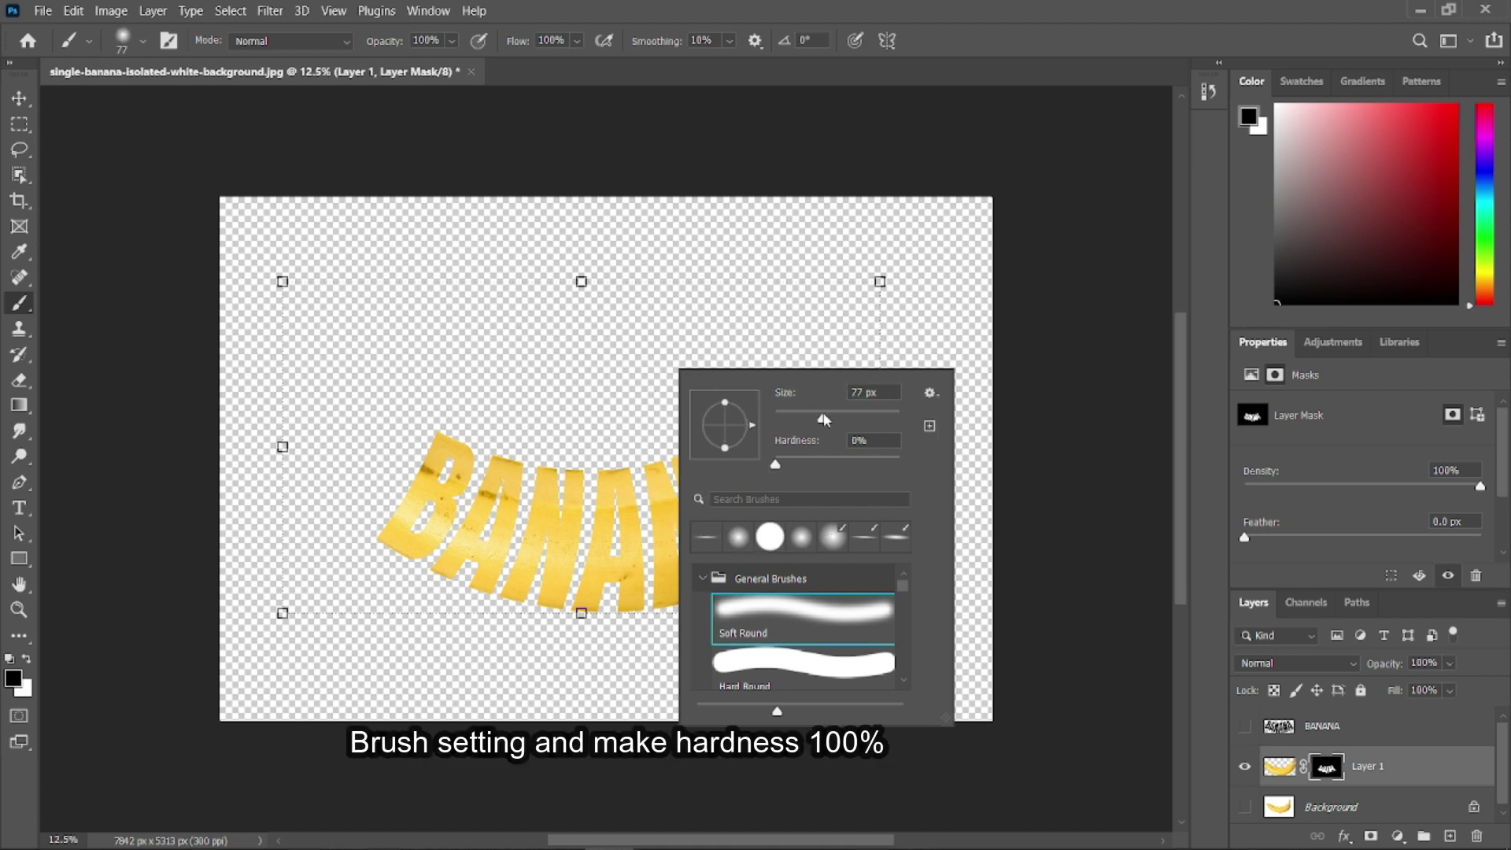
left_click_drag(888, 465, 902, 464)
left_click_drag(823, 418, 875, 418)
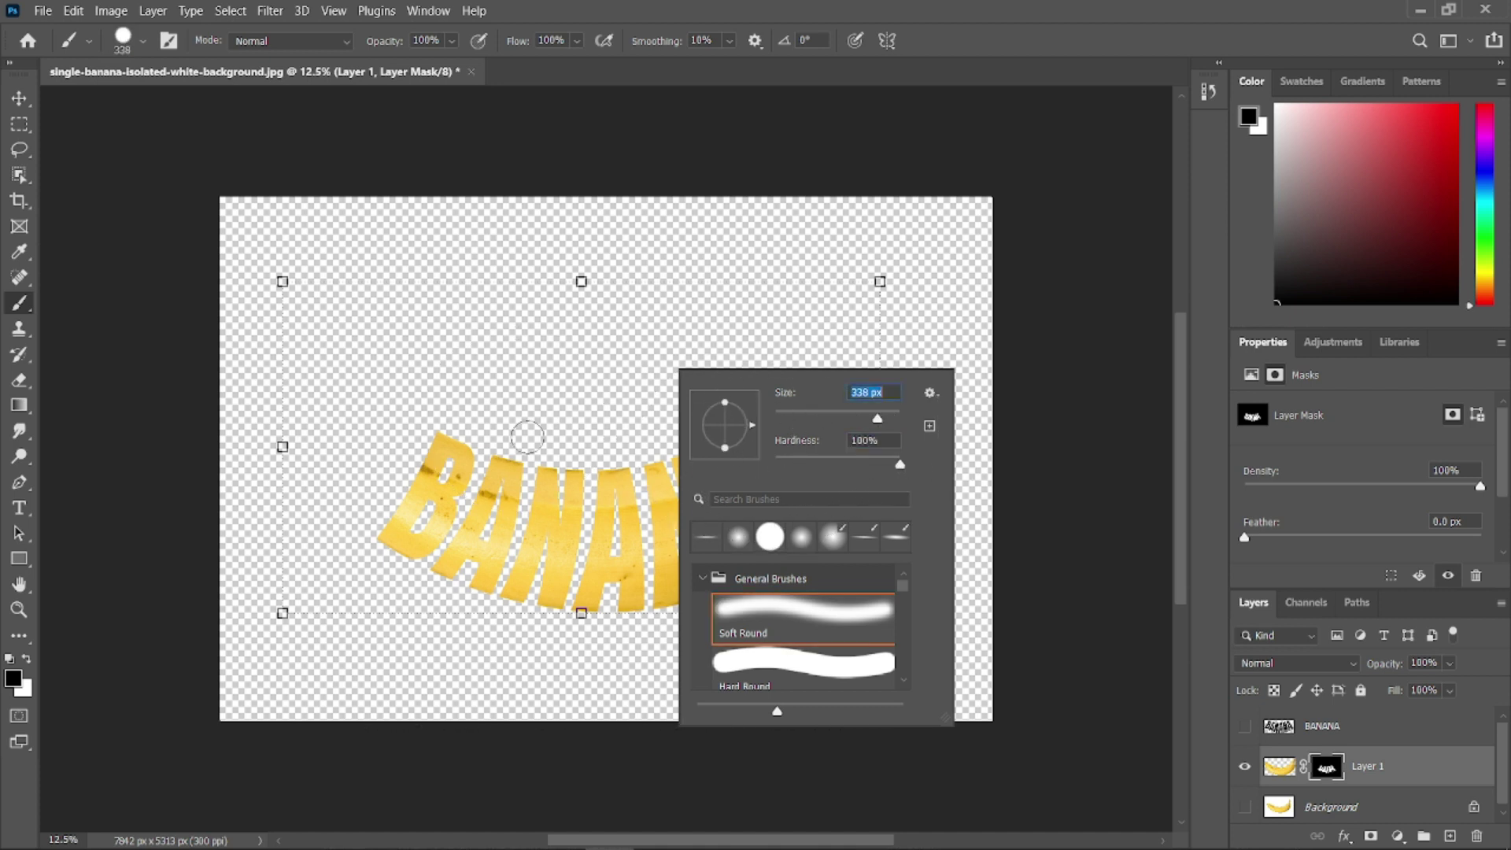
key("Return")
left_click(28, 662)
mouse_move(386, 432)
left_mouse_down()
mouse_move(362, 380)
mouse_move(276, 386)
left_mouse_up()
mouse_move(827, 352)
left_mouse_down()
mouse_move(756, 425)
mouse_move(858, 280)
mouse_move(893, 311)
mouse_move(807, 533)
mouse_move(764, 441)
mouse_move(826, 370)
mouse_move(842, 455)
left_mouse_up()
Duplicate the masked banana layer as Layer 1 copy.
key("v")
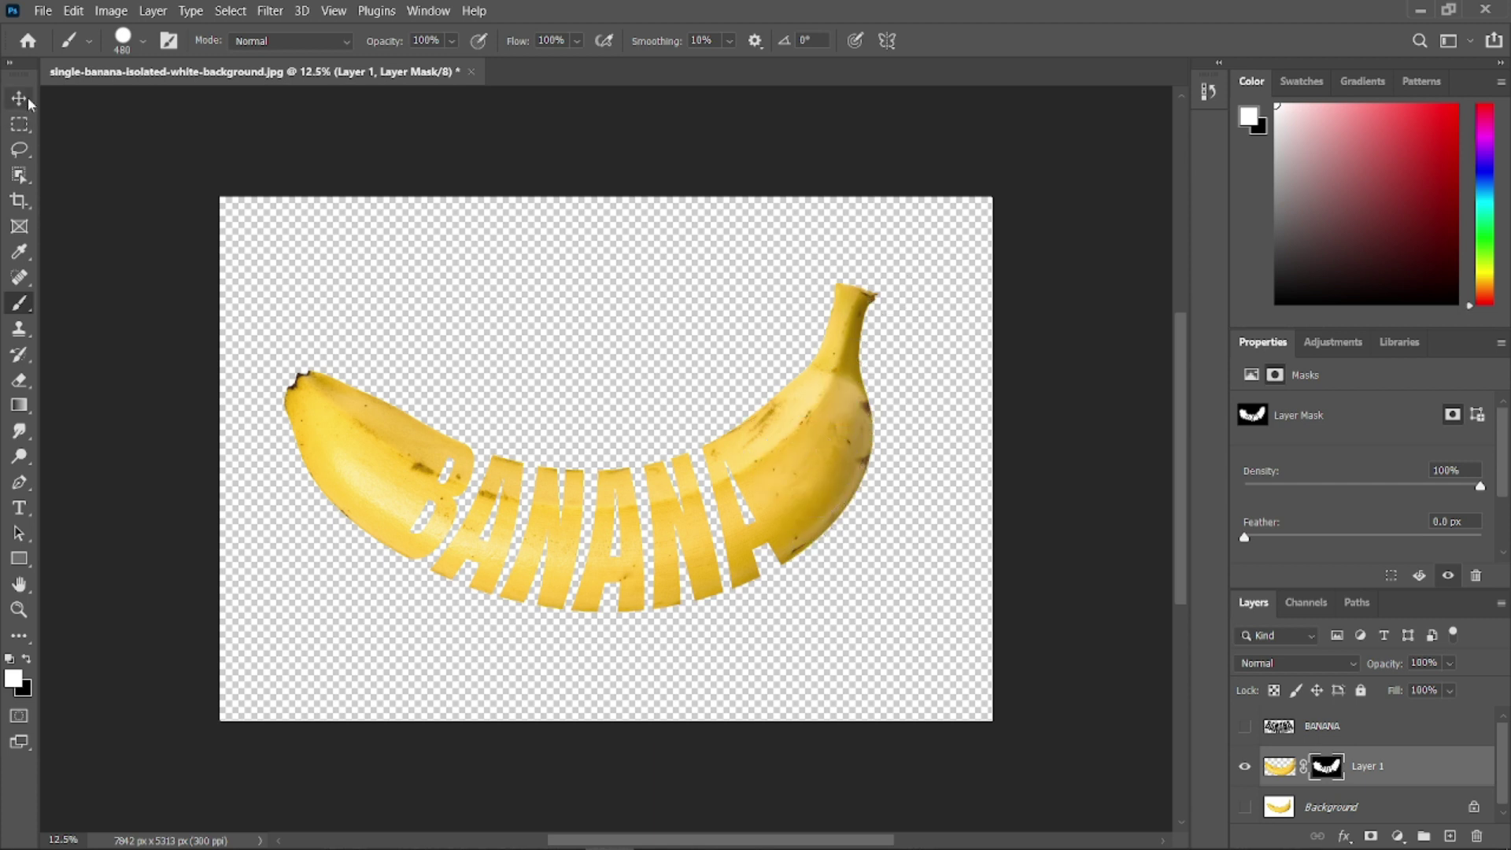
key("ctrl+j")
right_click(1283, 768)
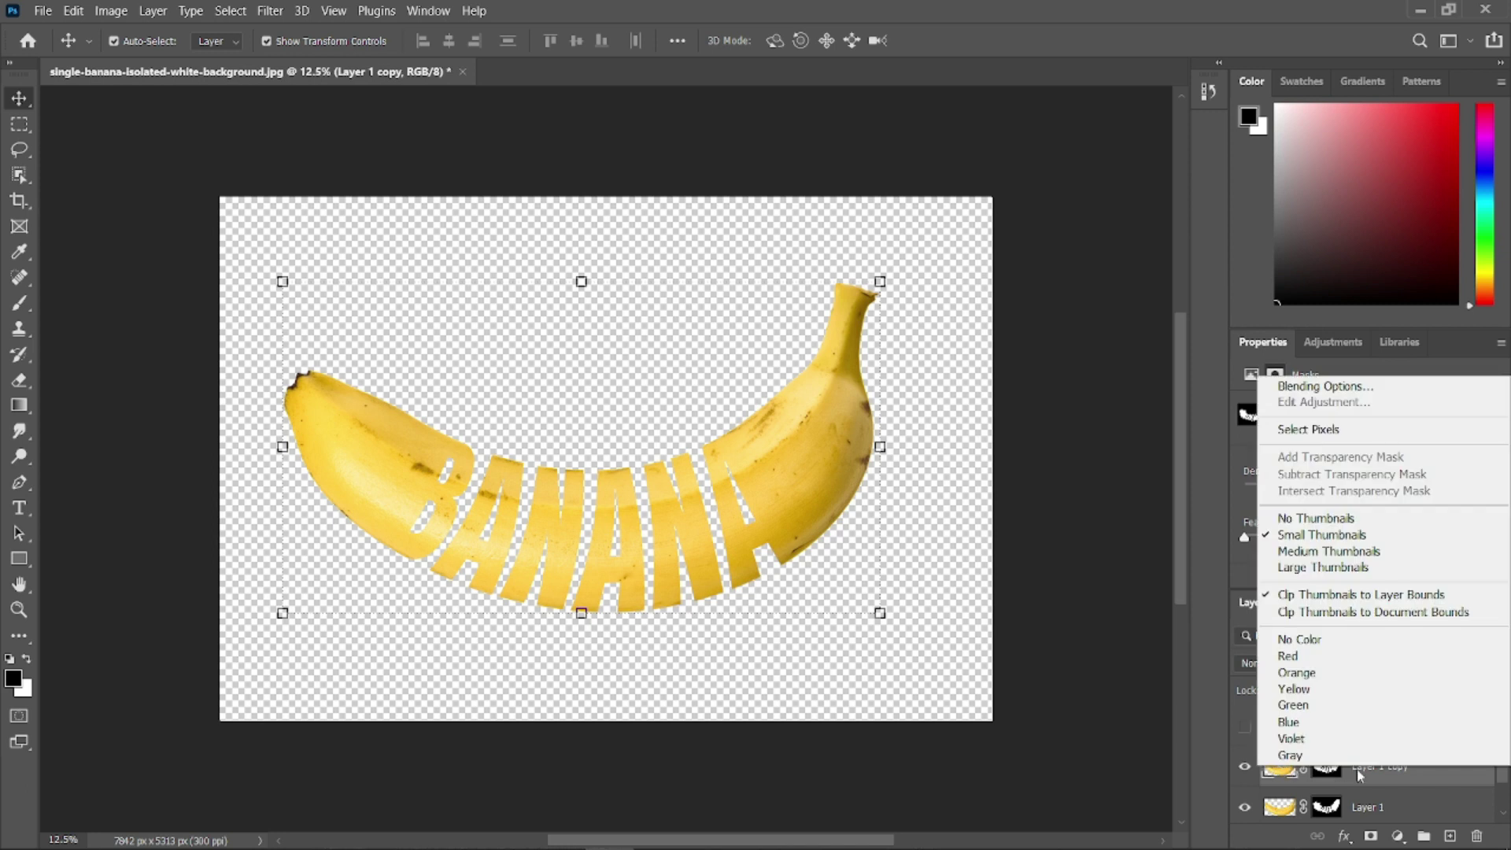
right_click(1366, 768)
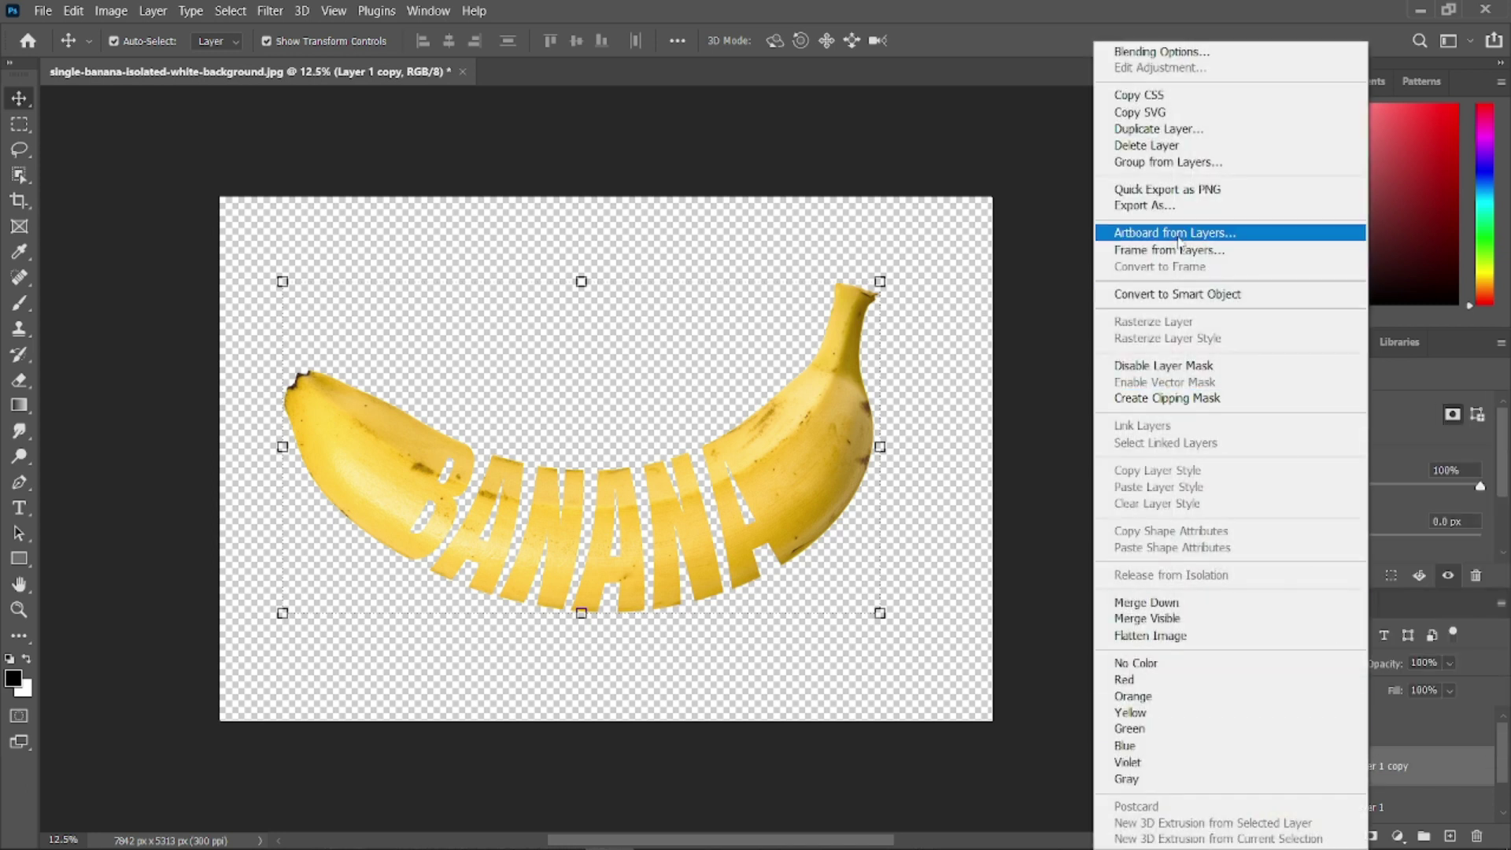
Rasterize Layer 1 copy so its mask is baked into plain pixels.
left_click(1191, 298)
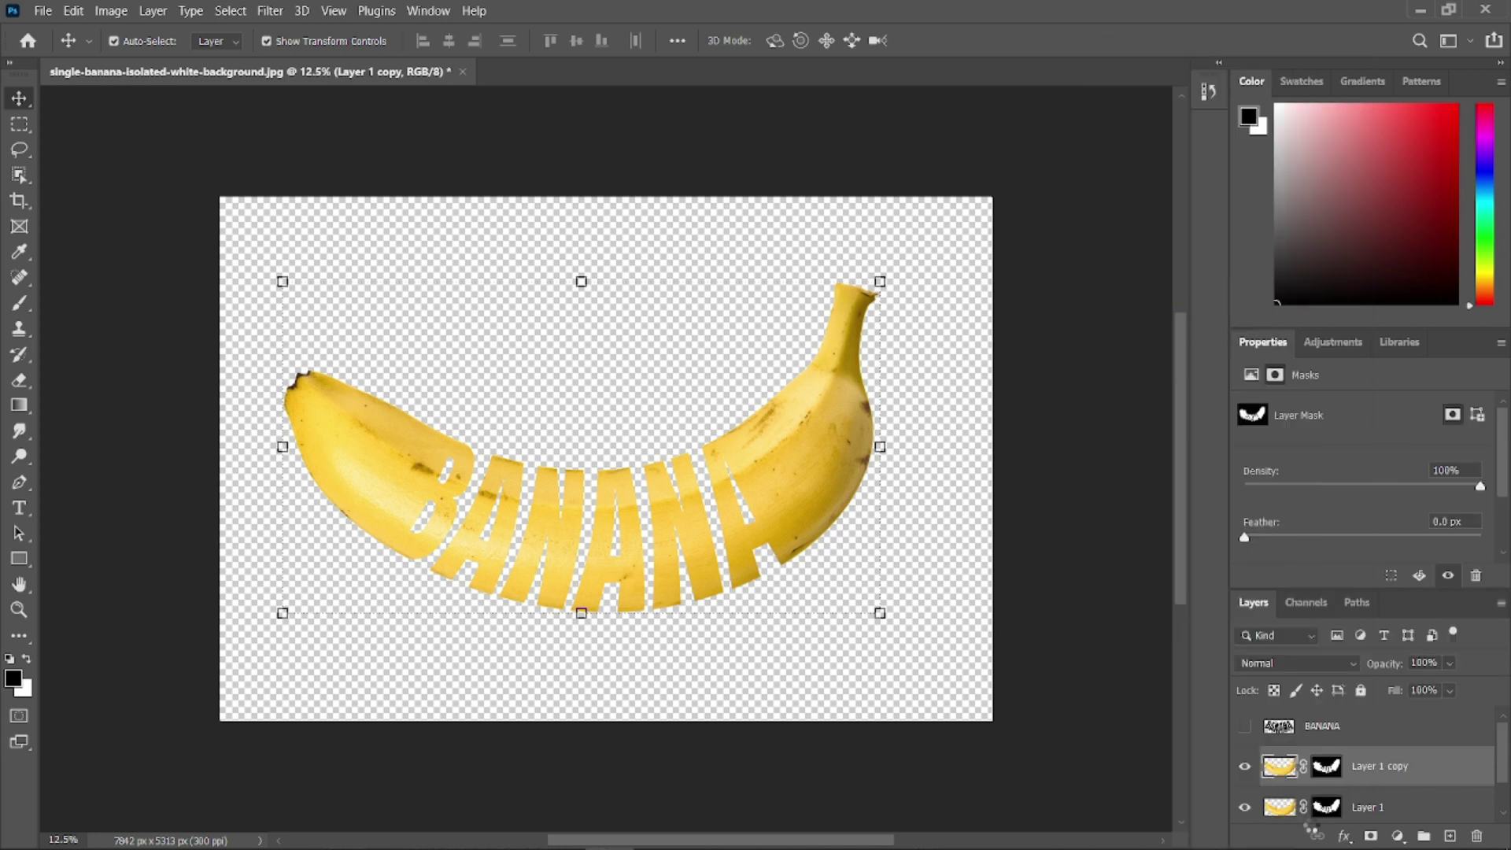
right_click(1342, 778)
left_click(1113, 366)
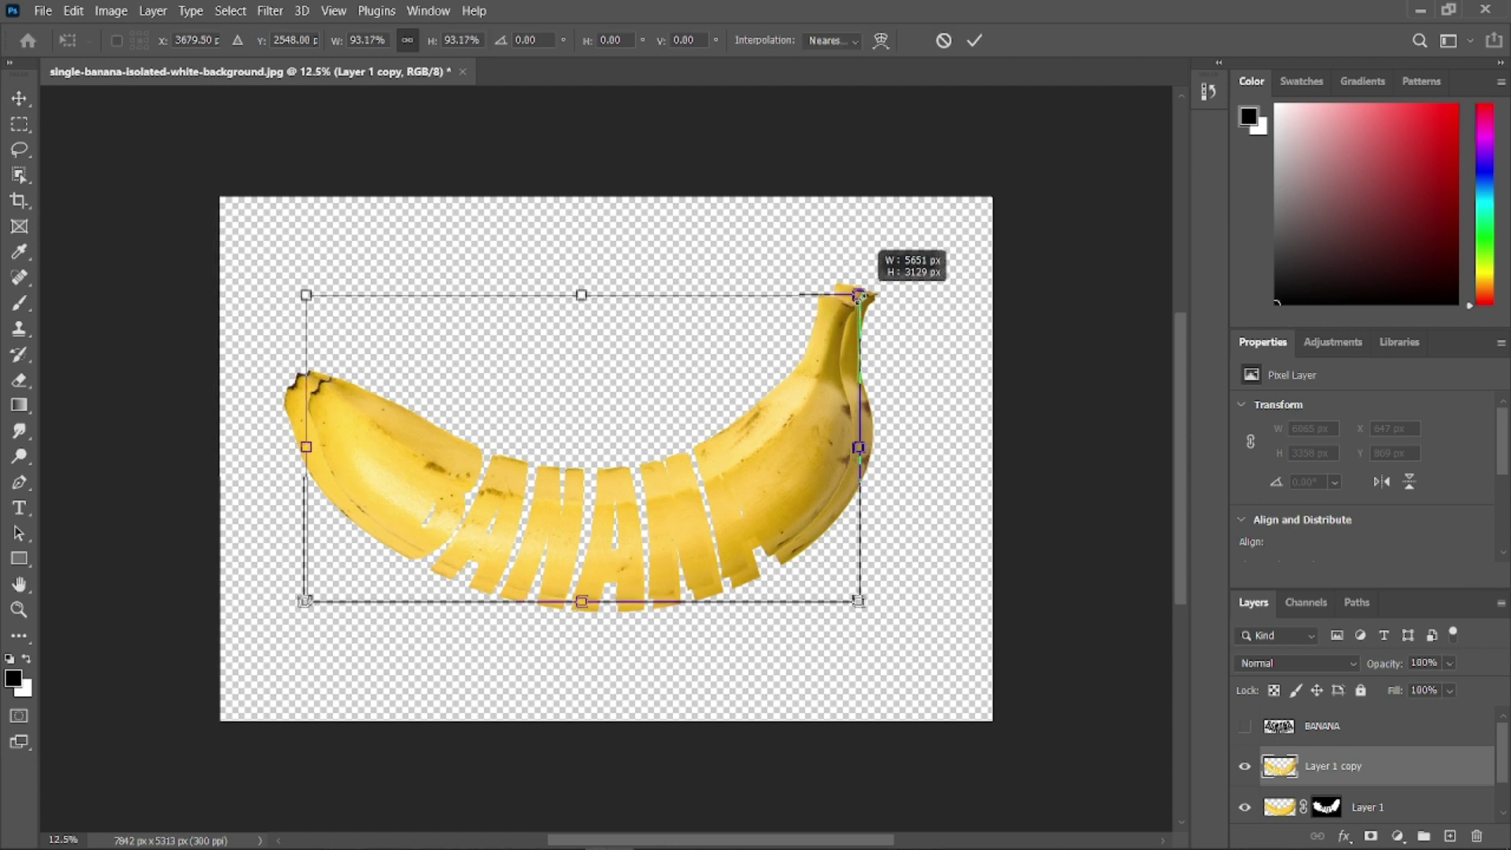
Flip Layer 1 copy vertically below the banana, then raise both bananas slightly.
key("ctrl+t")
scroll(1367, 802, "down", 1)
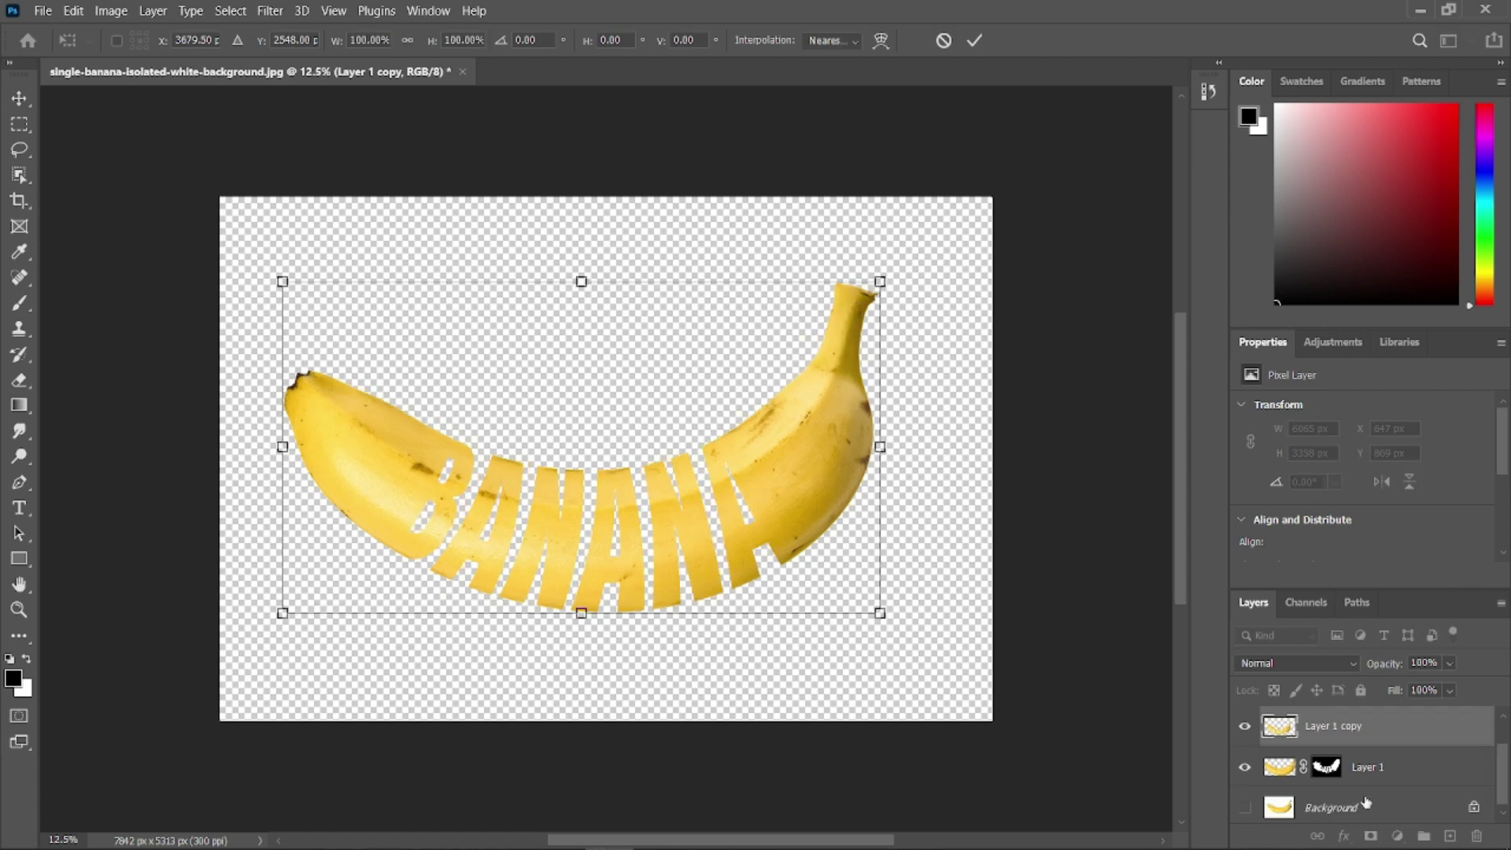
right_click(584, 289)
left_click(708, 692)
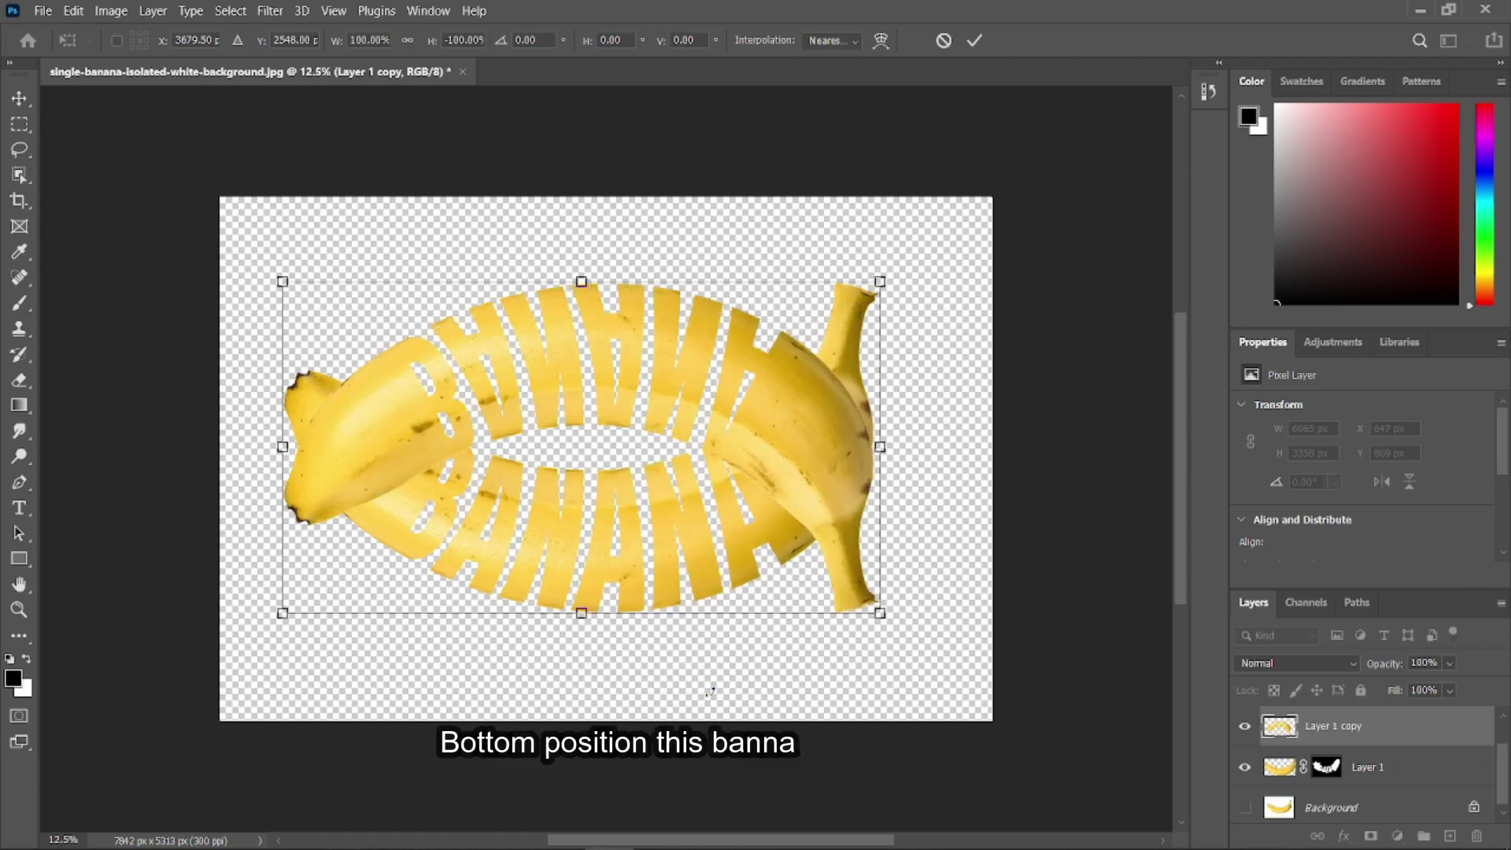
left_click_drag(710, 370, 711, 701)
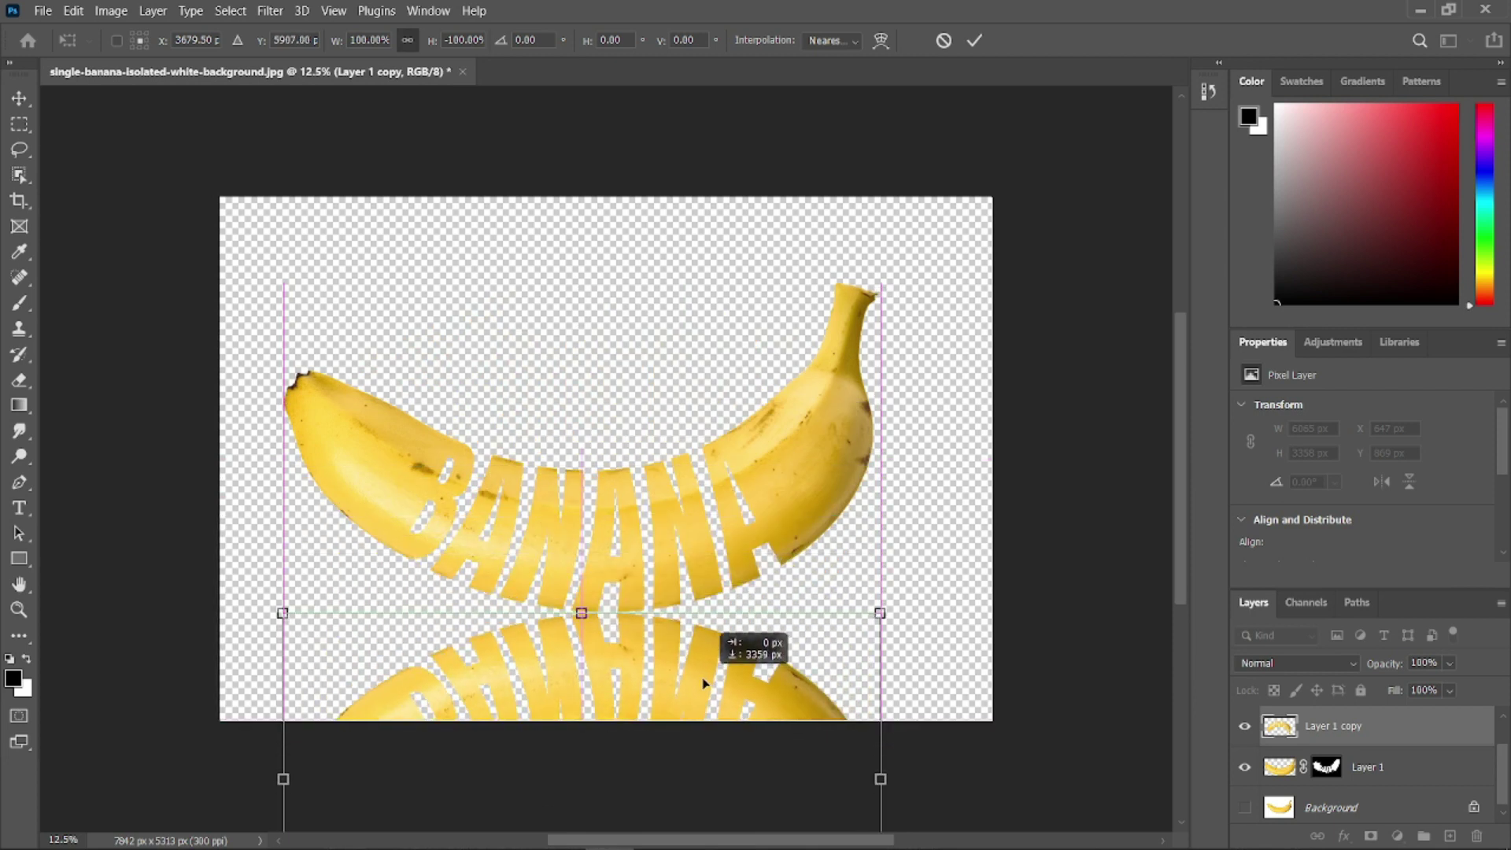
key("Return")
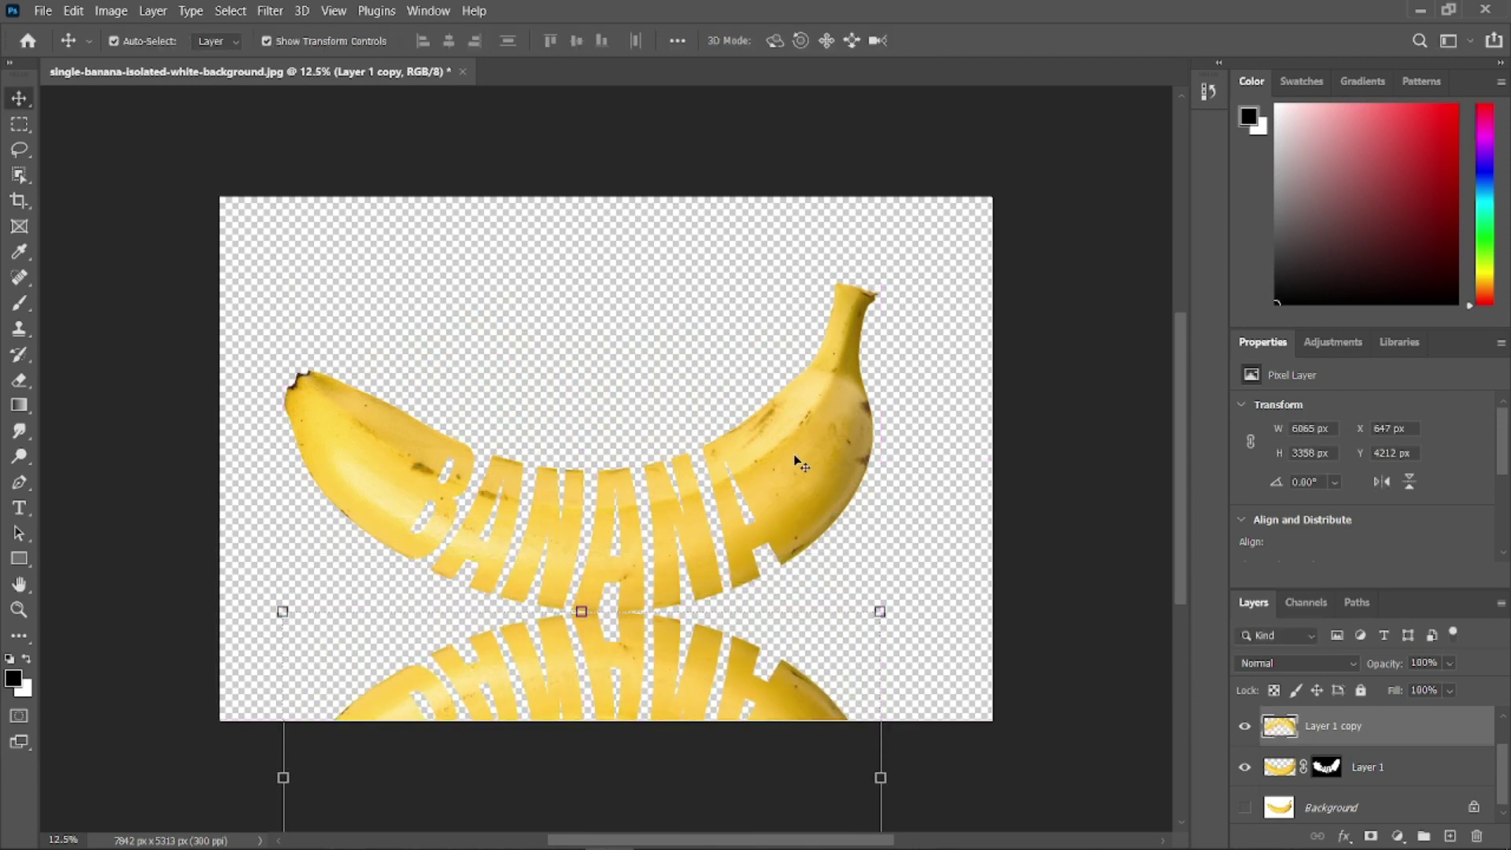
left_click(720, 511, "shift")
left_click_drag(720, 511, 716, 475)
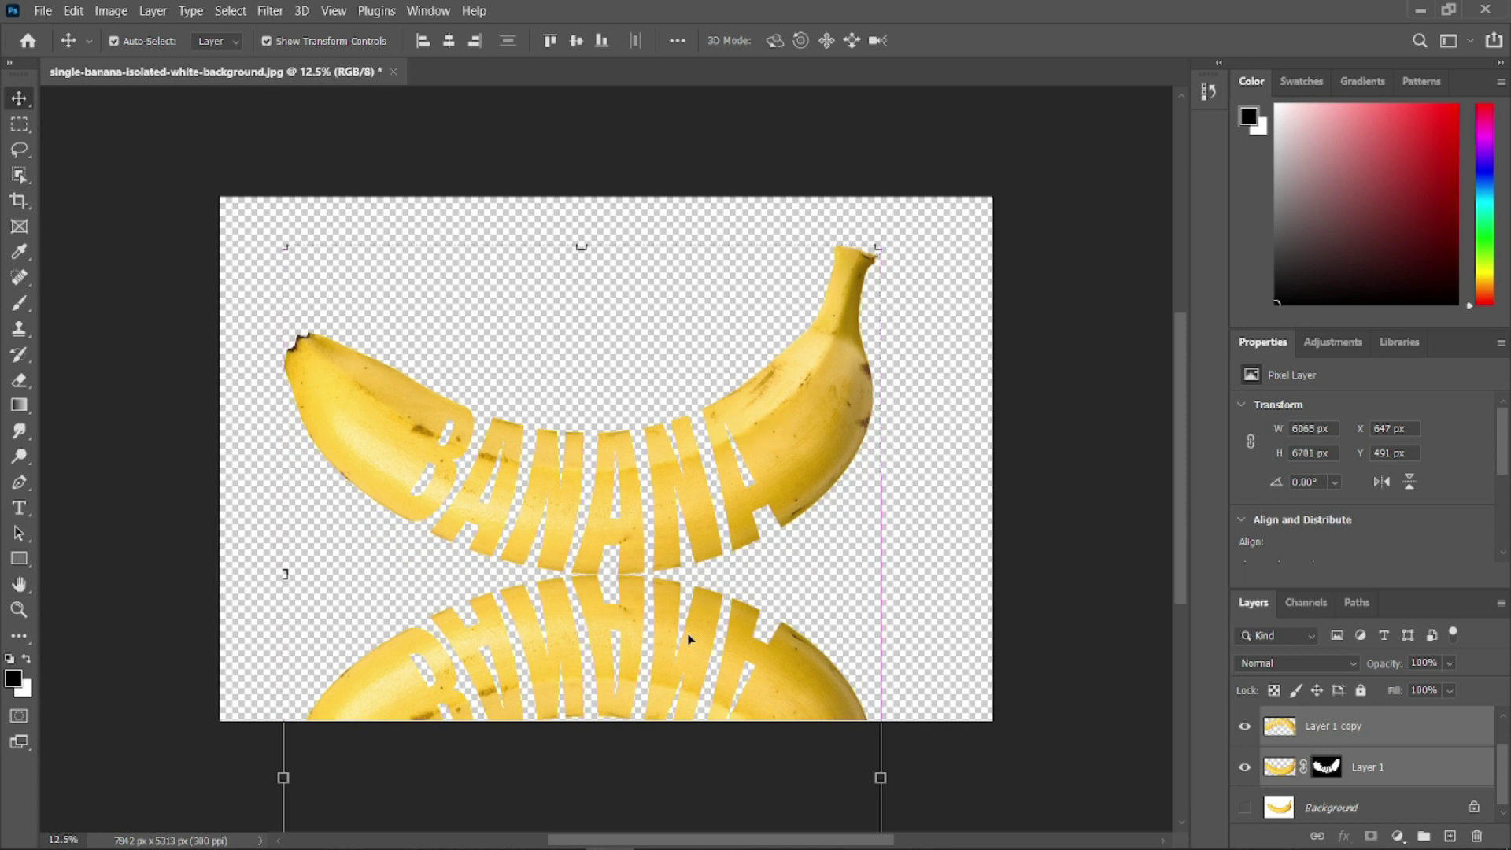
left_click(641, 632)
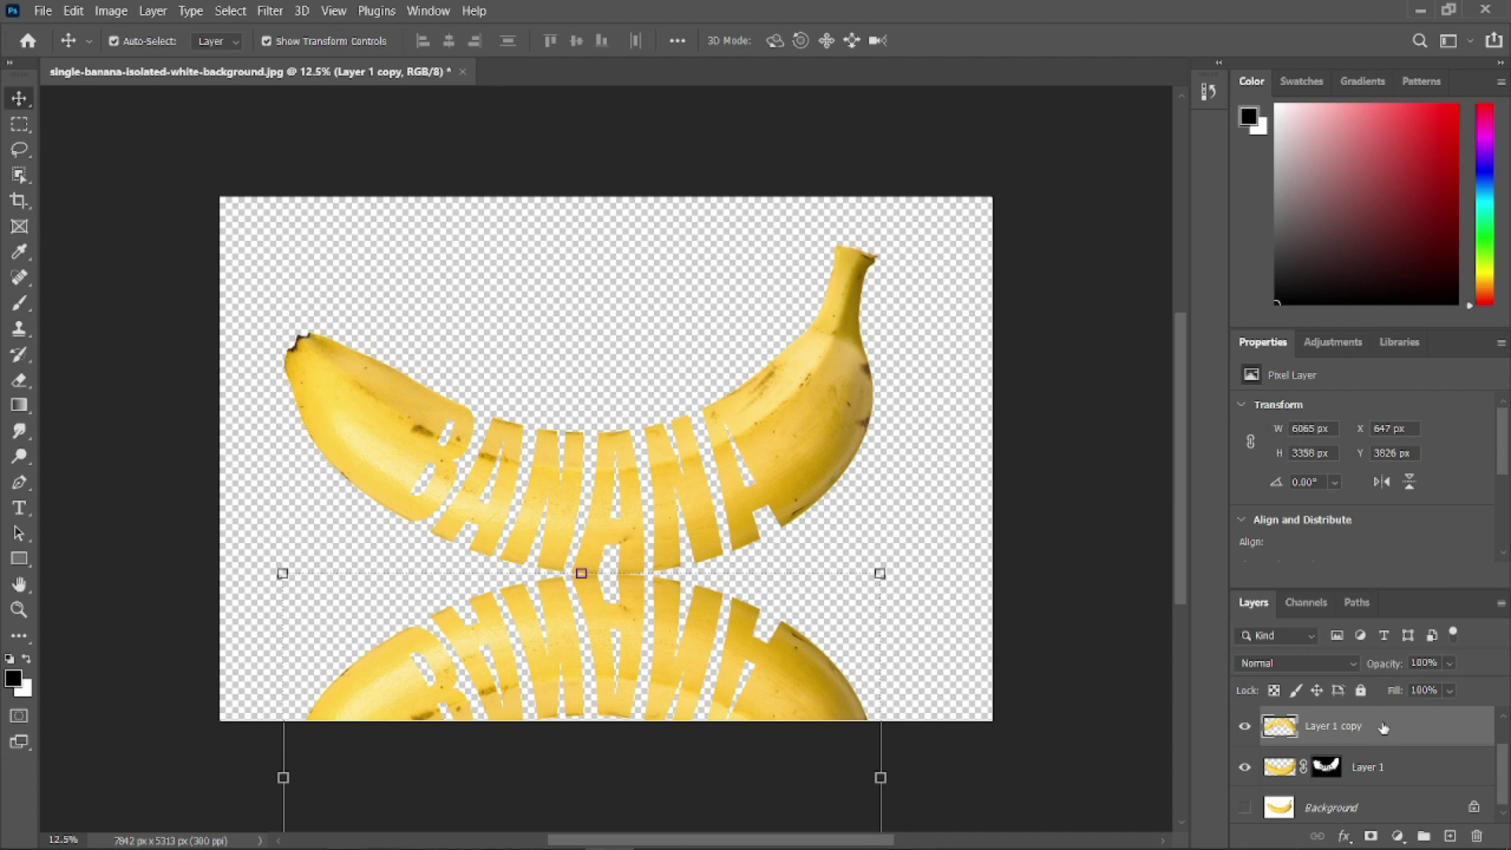
Mask Layer 1 copy and paint black with a 5000 px soft brush to fade the reflection.
key("b")
right_click(590, 317)
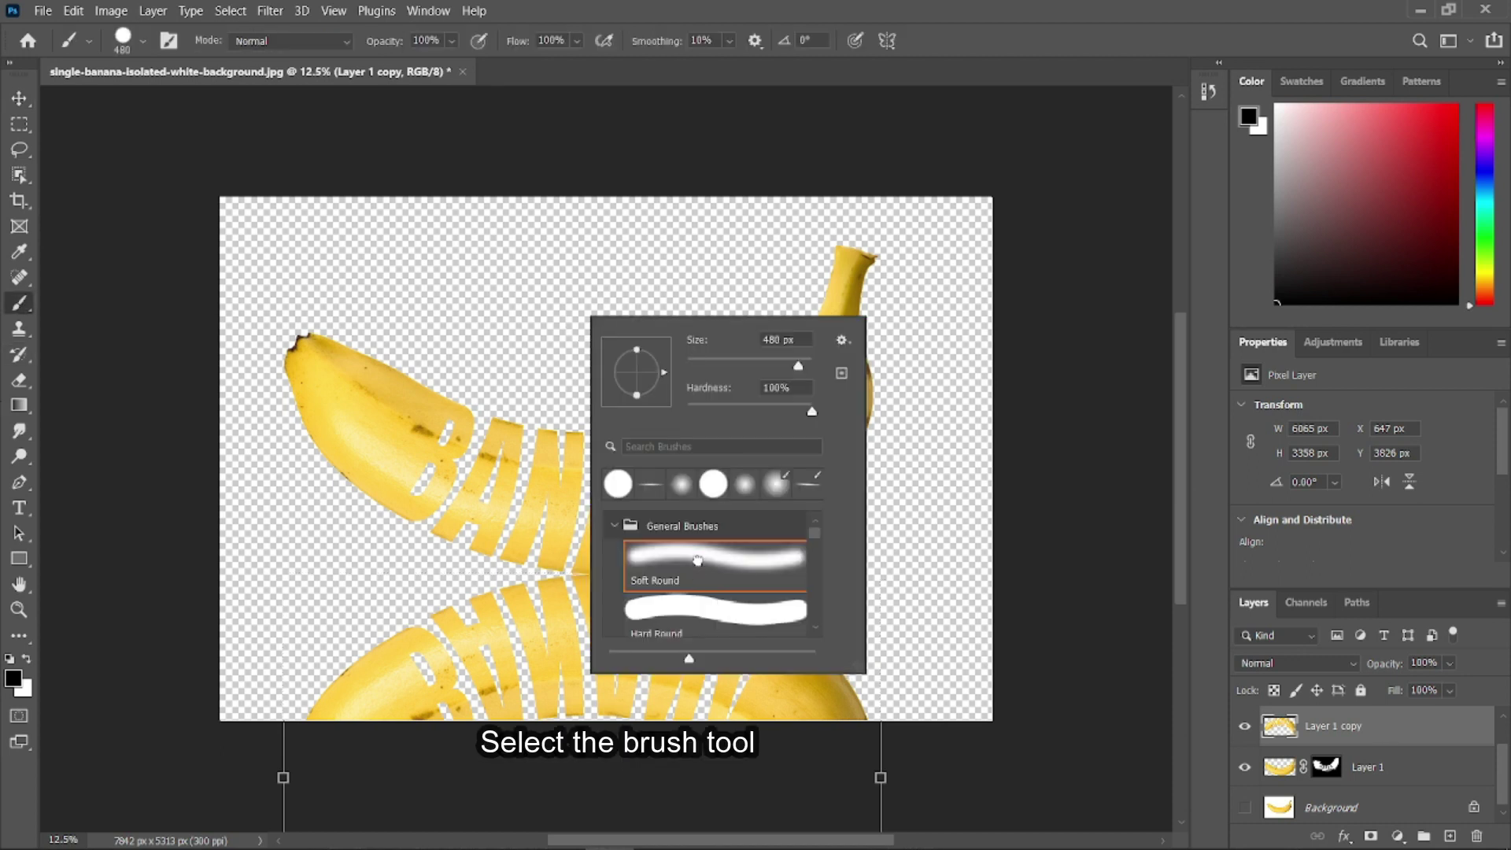
left_click_drag(798, 366, 811, 366)
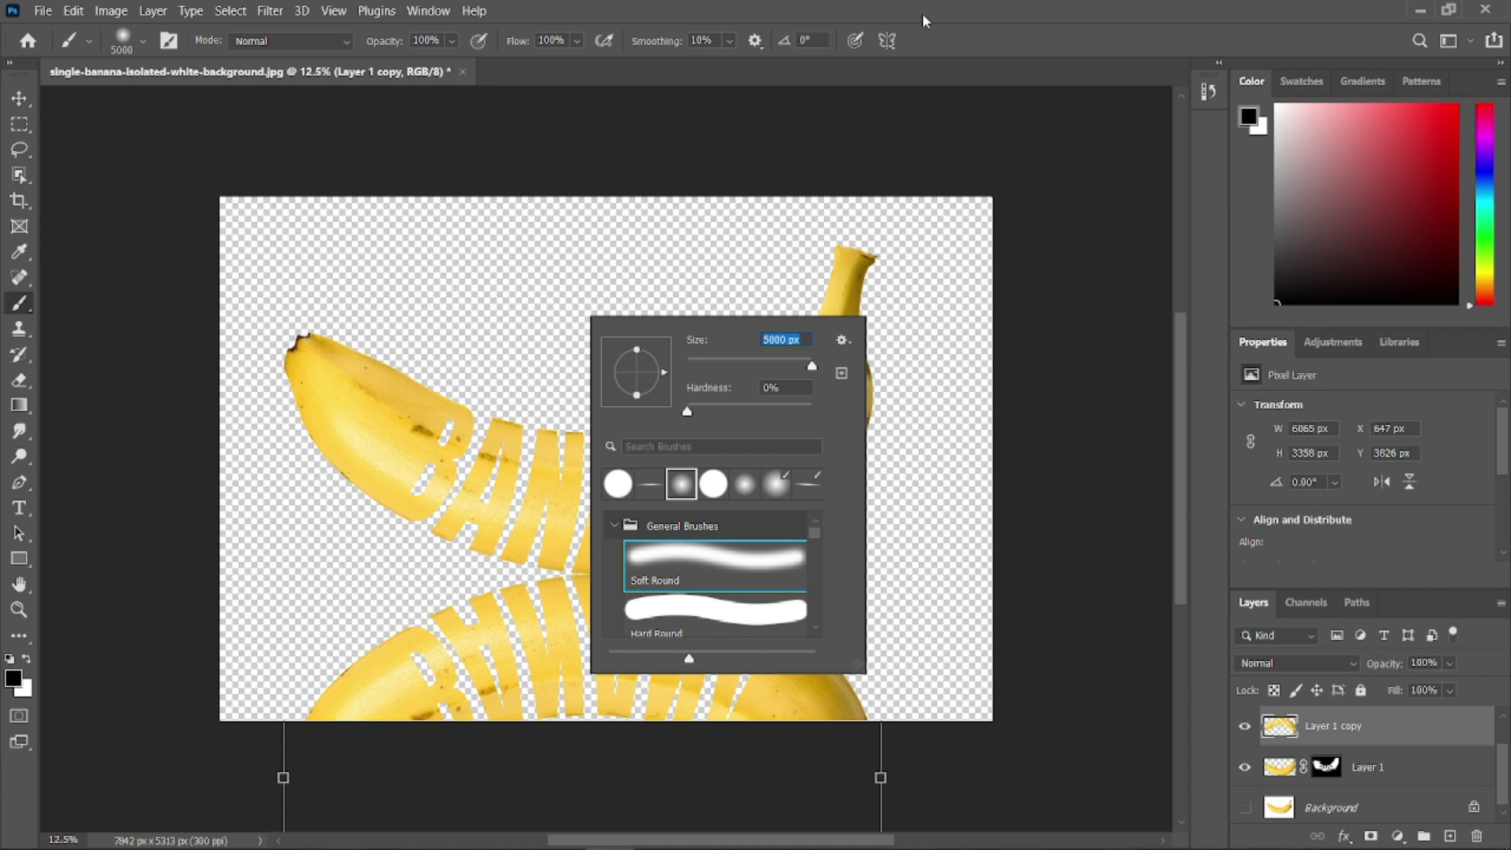
key("Return")
key("x")
key("ctrl+minus")
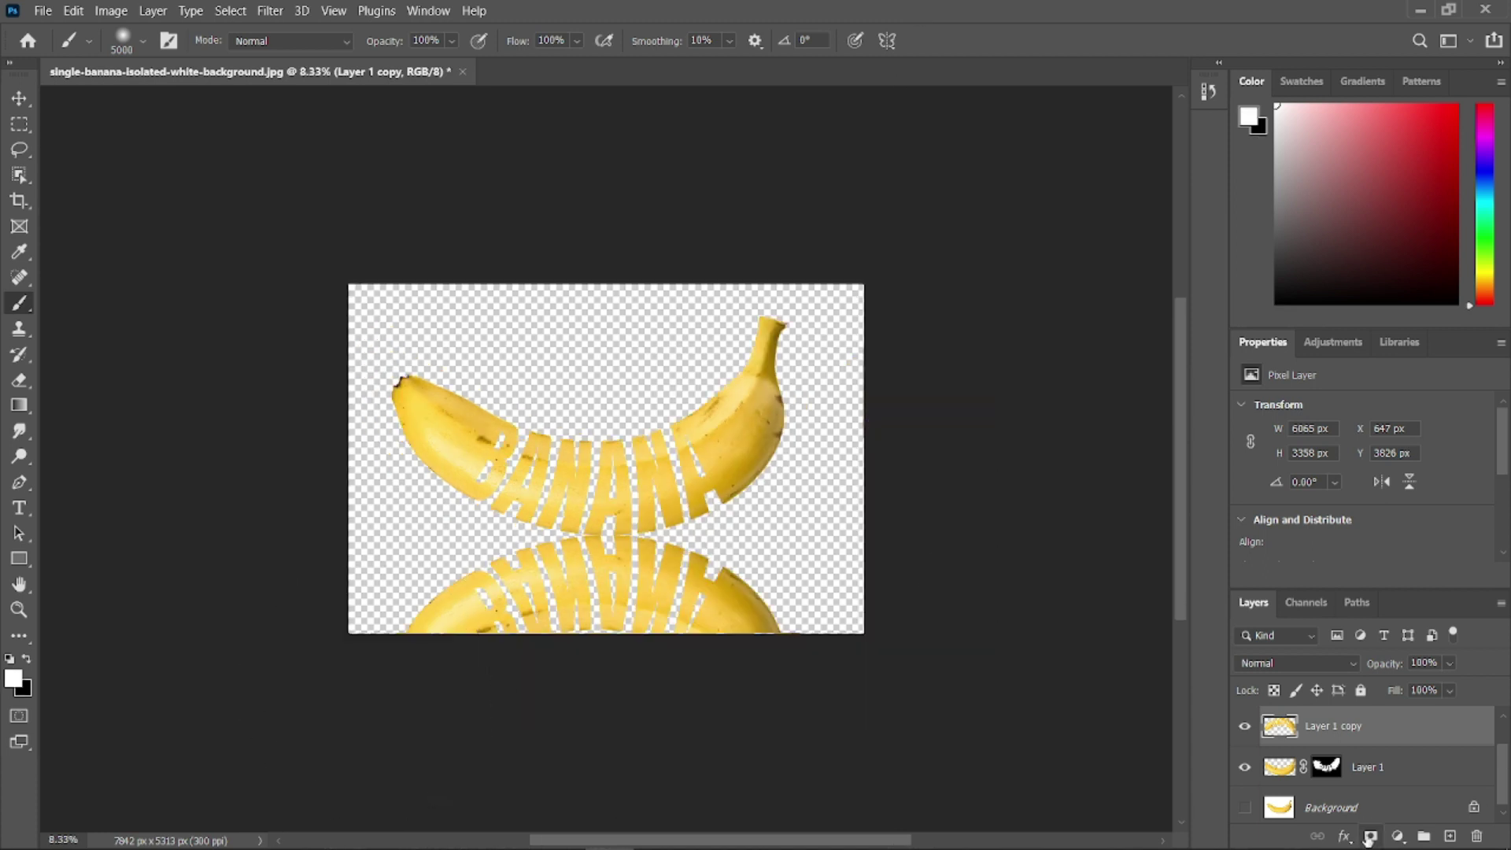
left_click(1370, 837)
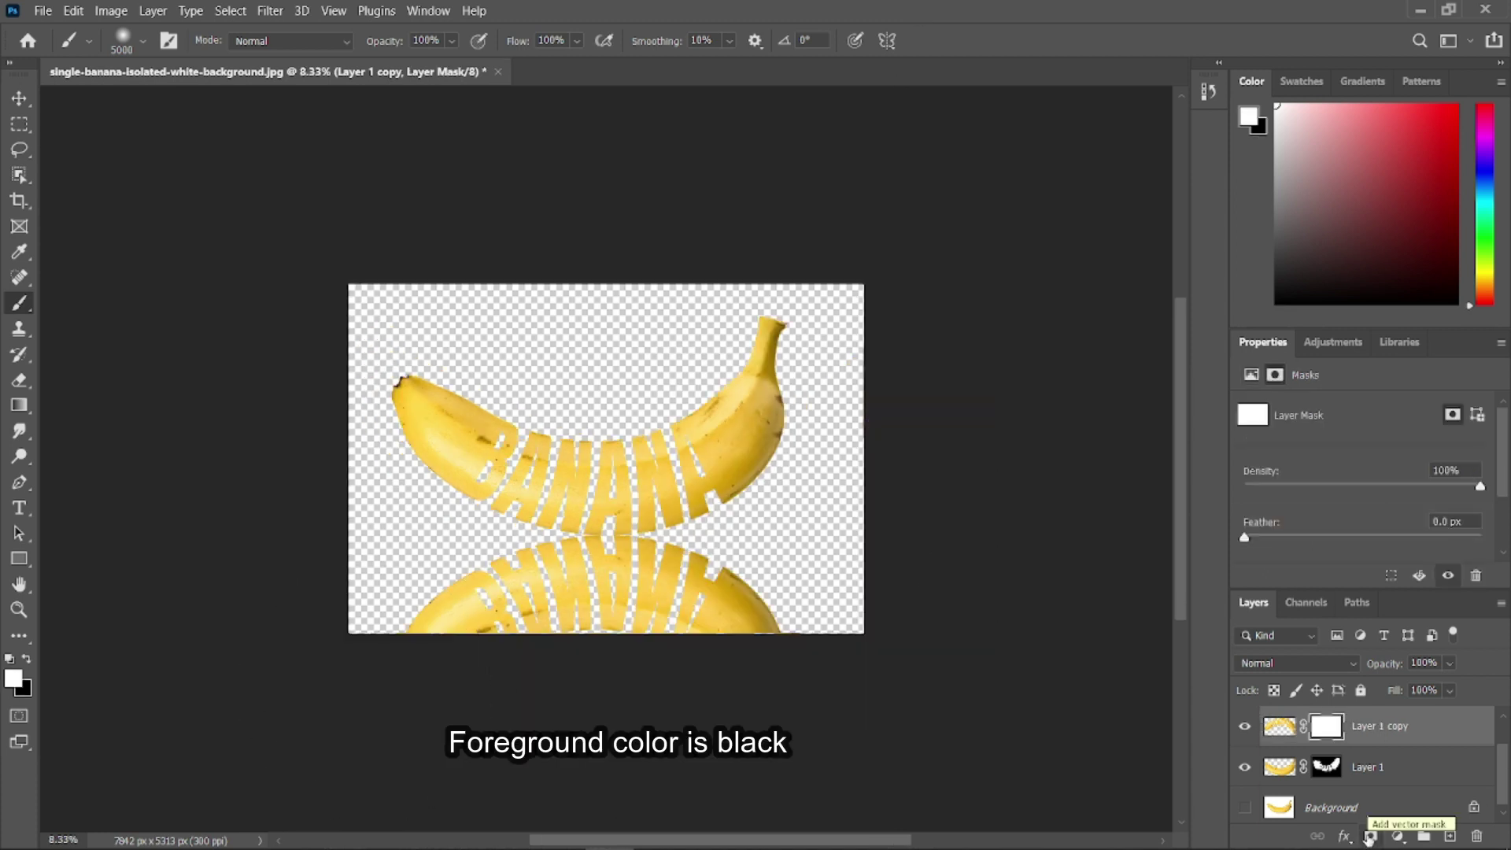
left_click(26, 658)
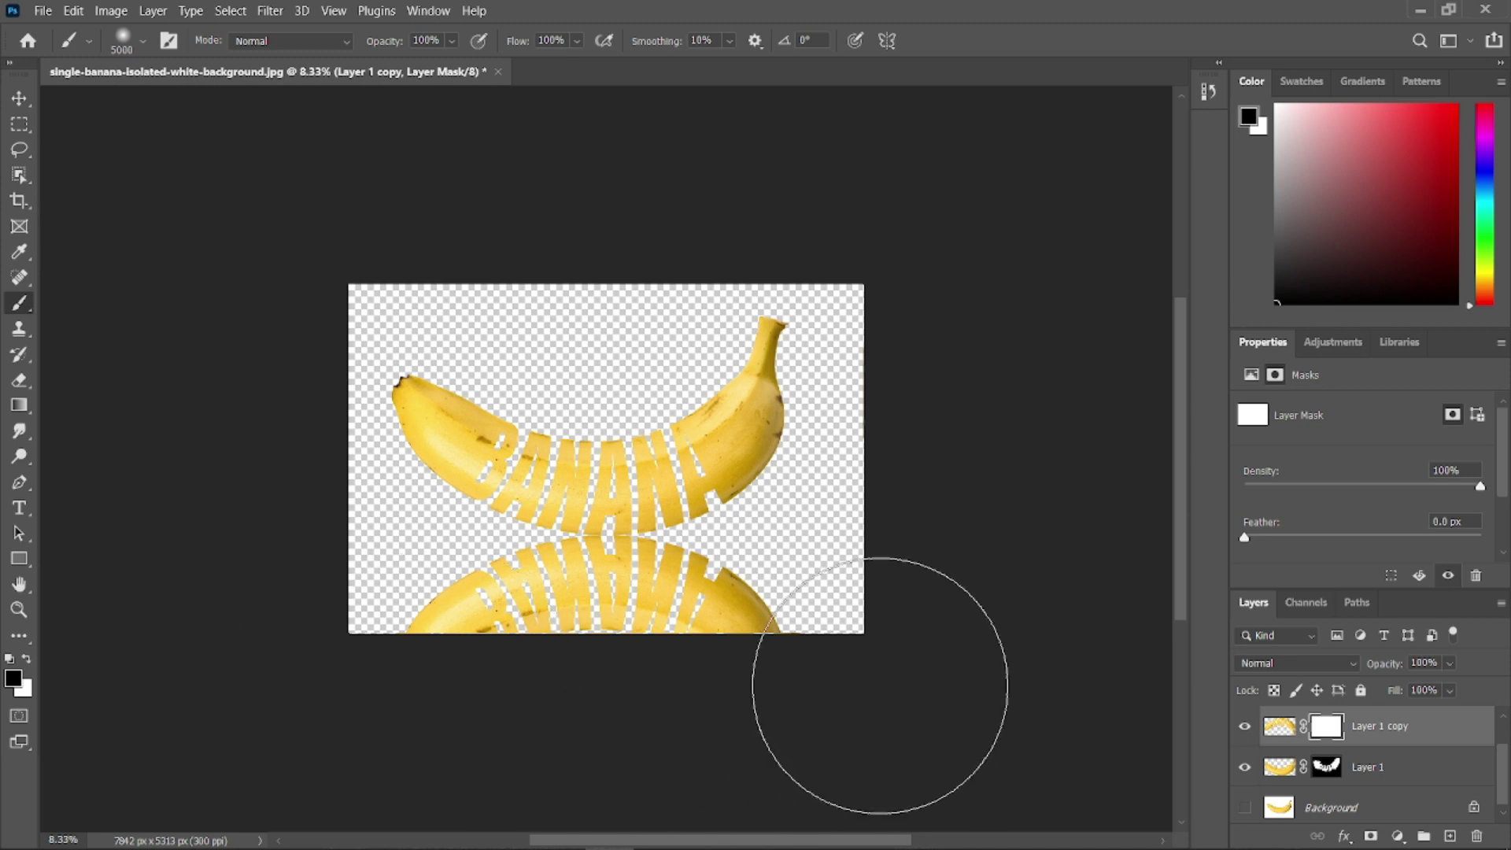
left_click_drag(880, 684, 795, 738)
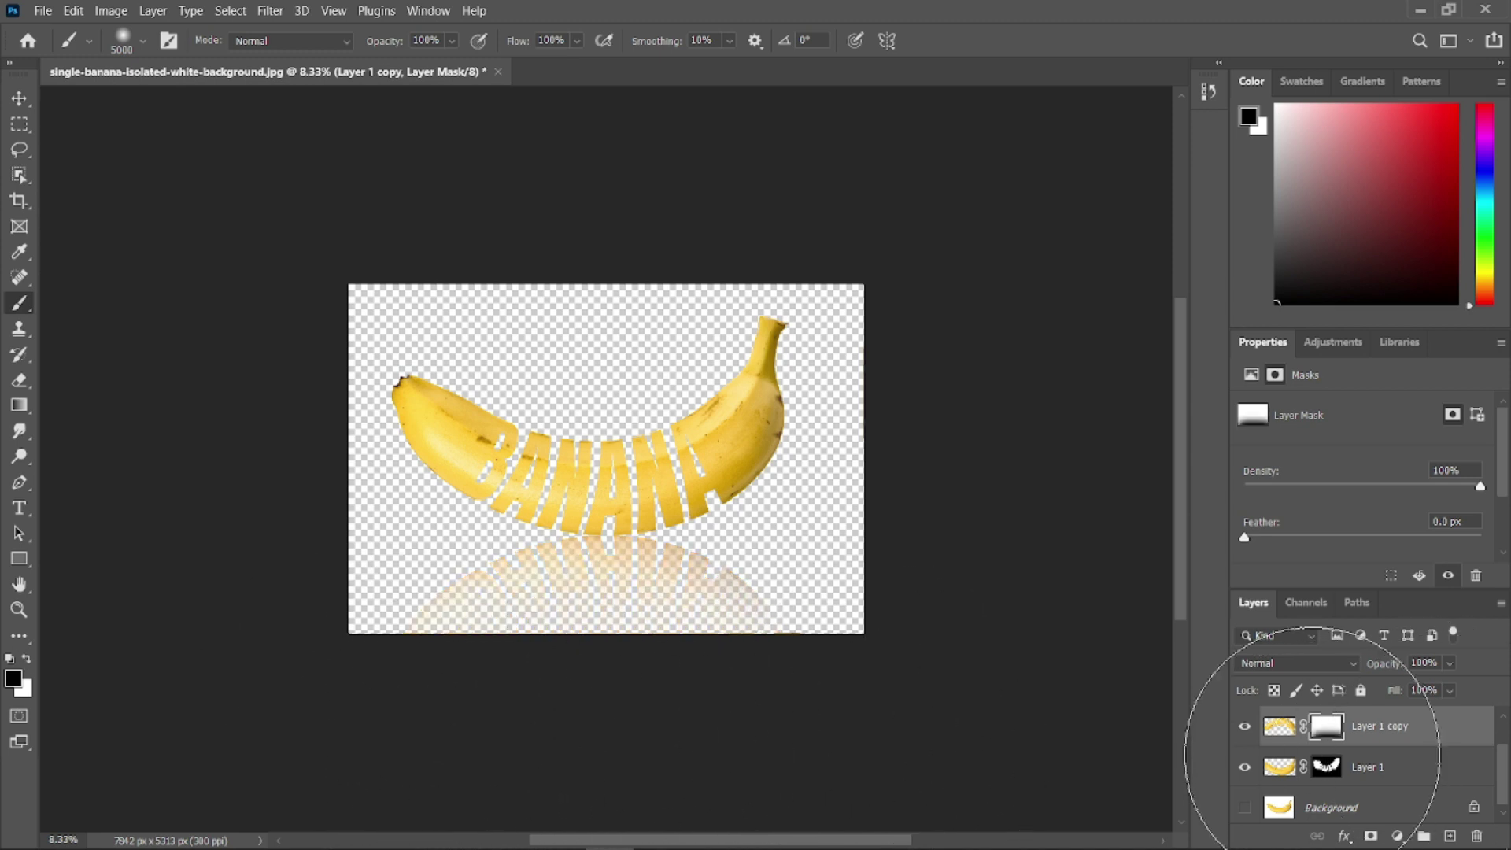
left_click(19, 98)
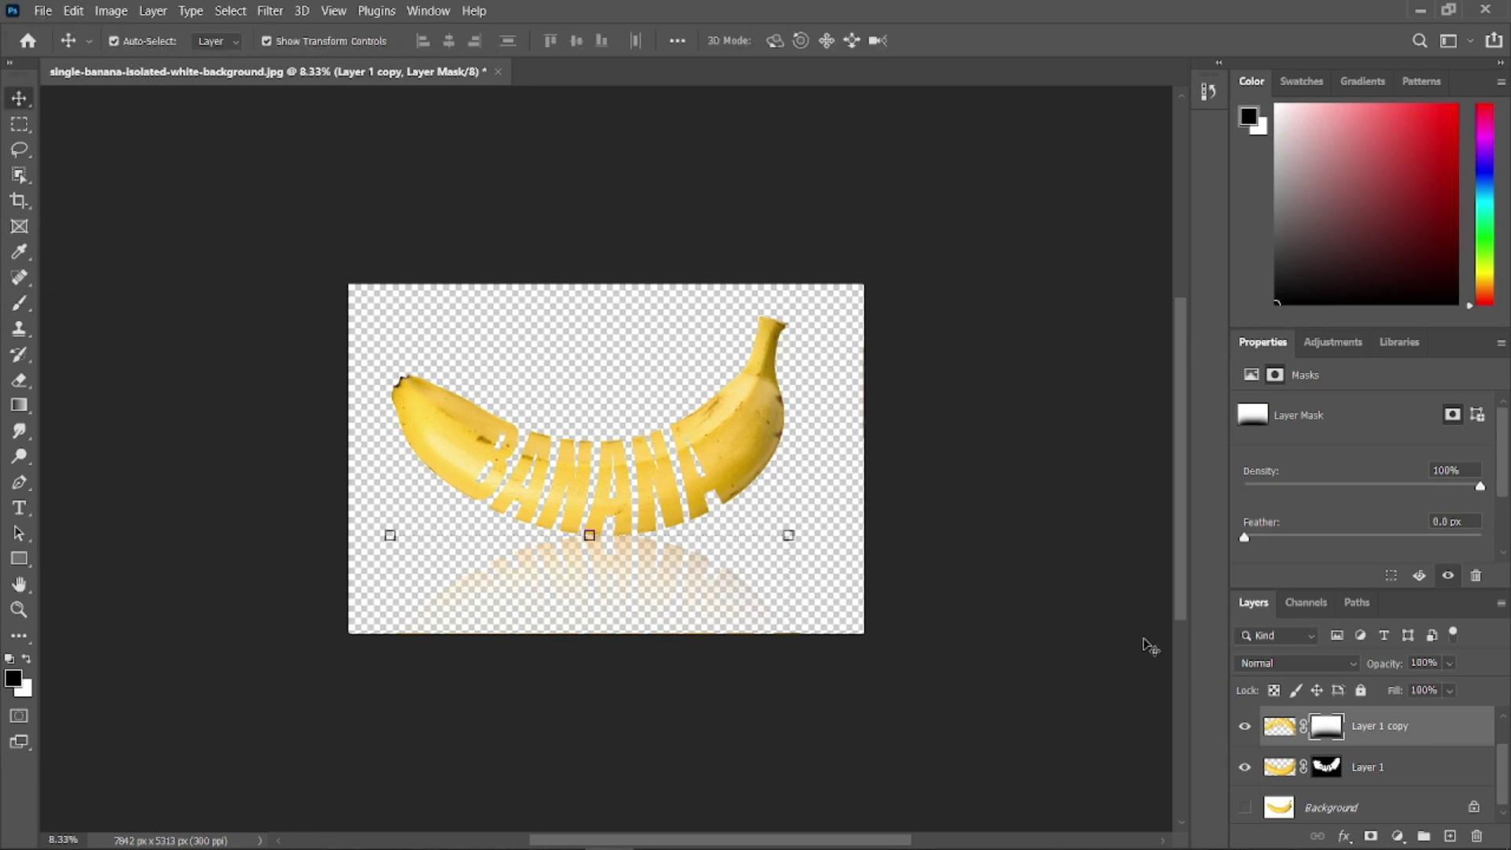
Add Layer 2 below Layer 1 and fill it with a top-to-bottom teal-to-deep-blue gradient.
left_click(1451, 839)
key("x")
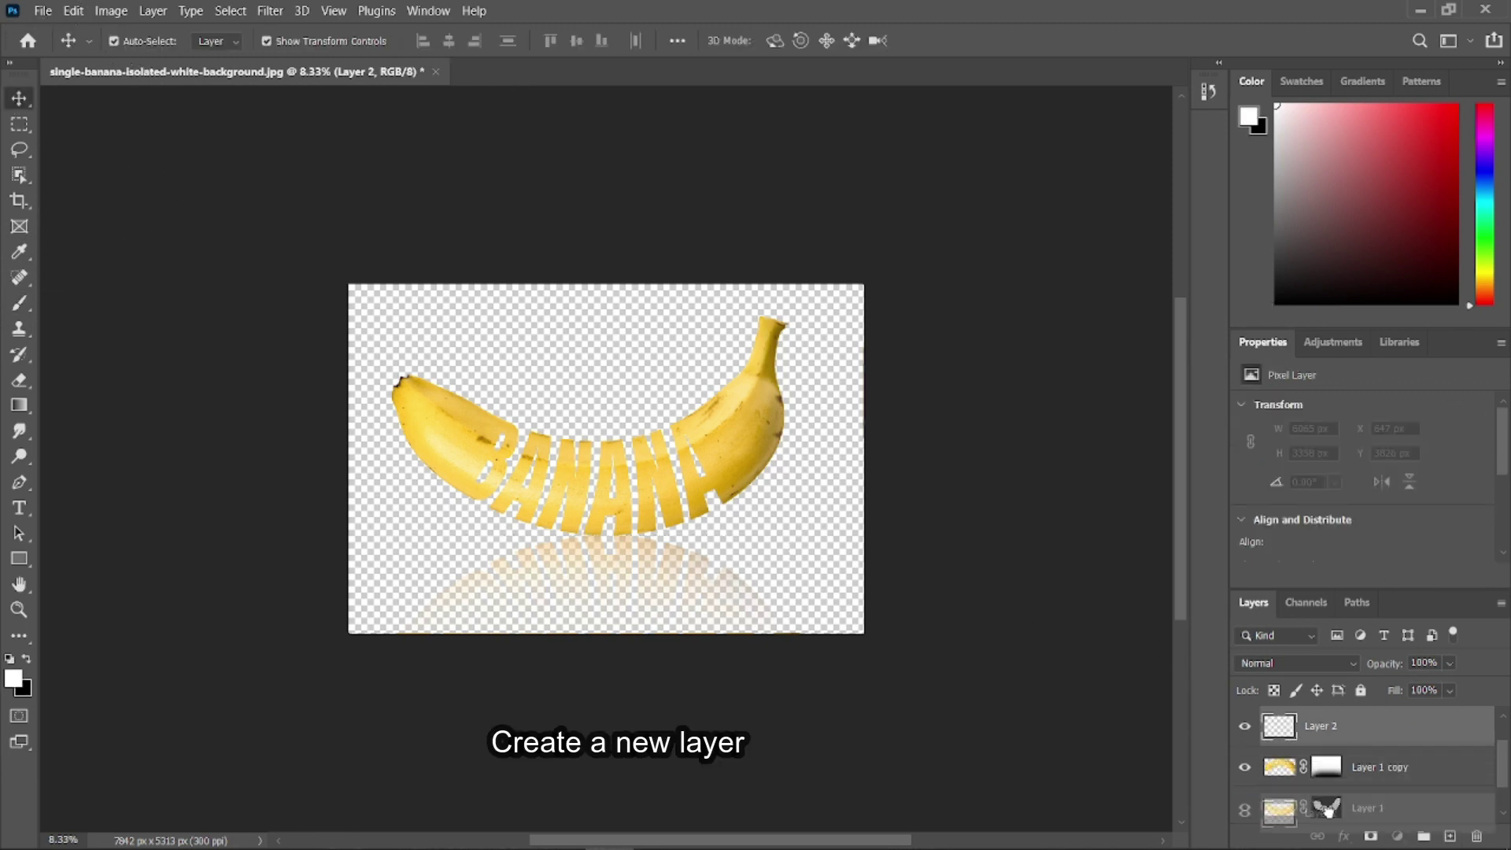
left_click_drag(1330, 726, 1336, 769)
left_click(19, 405)
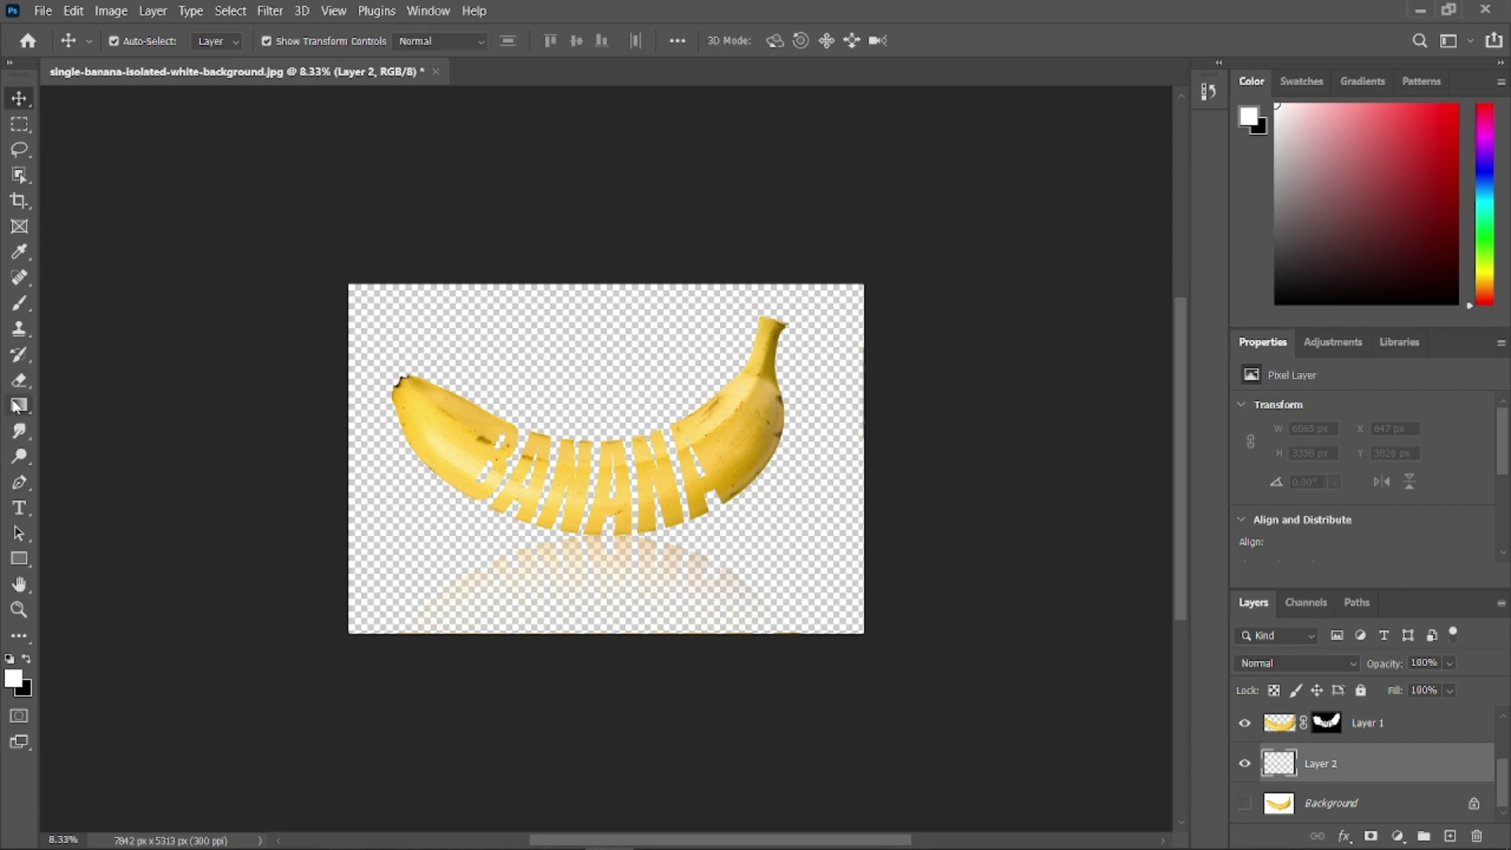
left_click(133, 41)
left_click(885, 493)
left_click(775, 576)
left_click(728, 287)
left_click(944, 172)
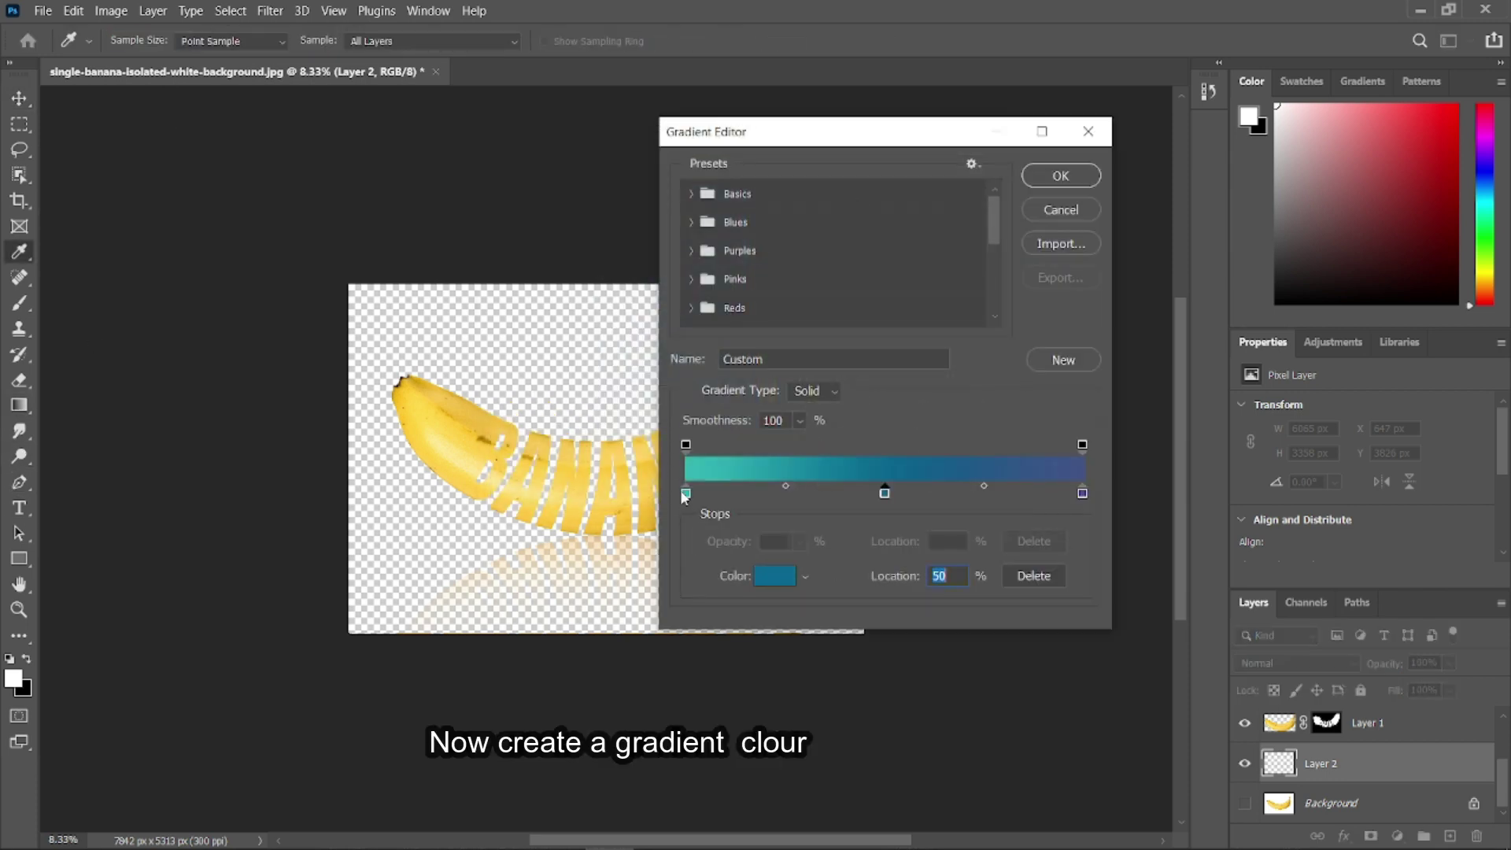
left_click(1062, 176)
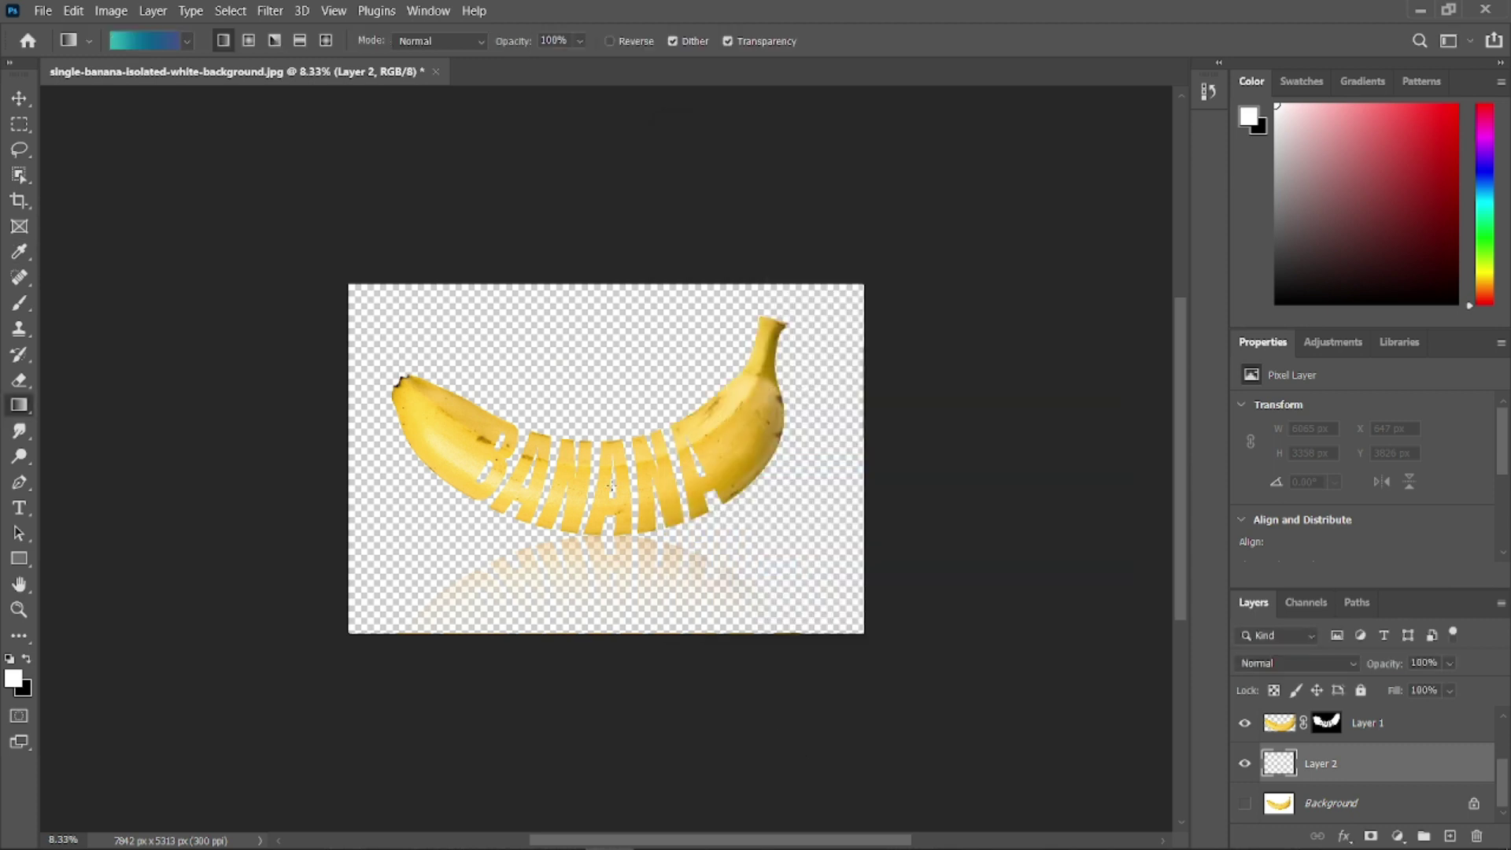
left_click_drag(597, 280, 599, 659)
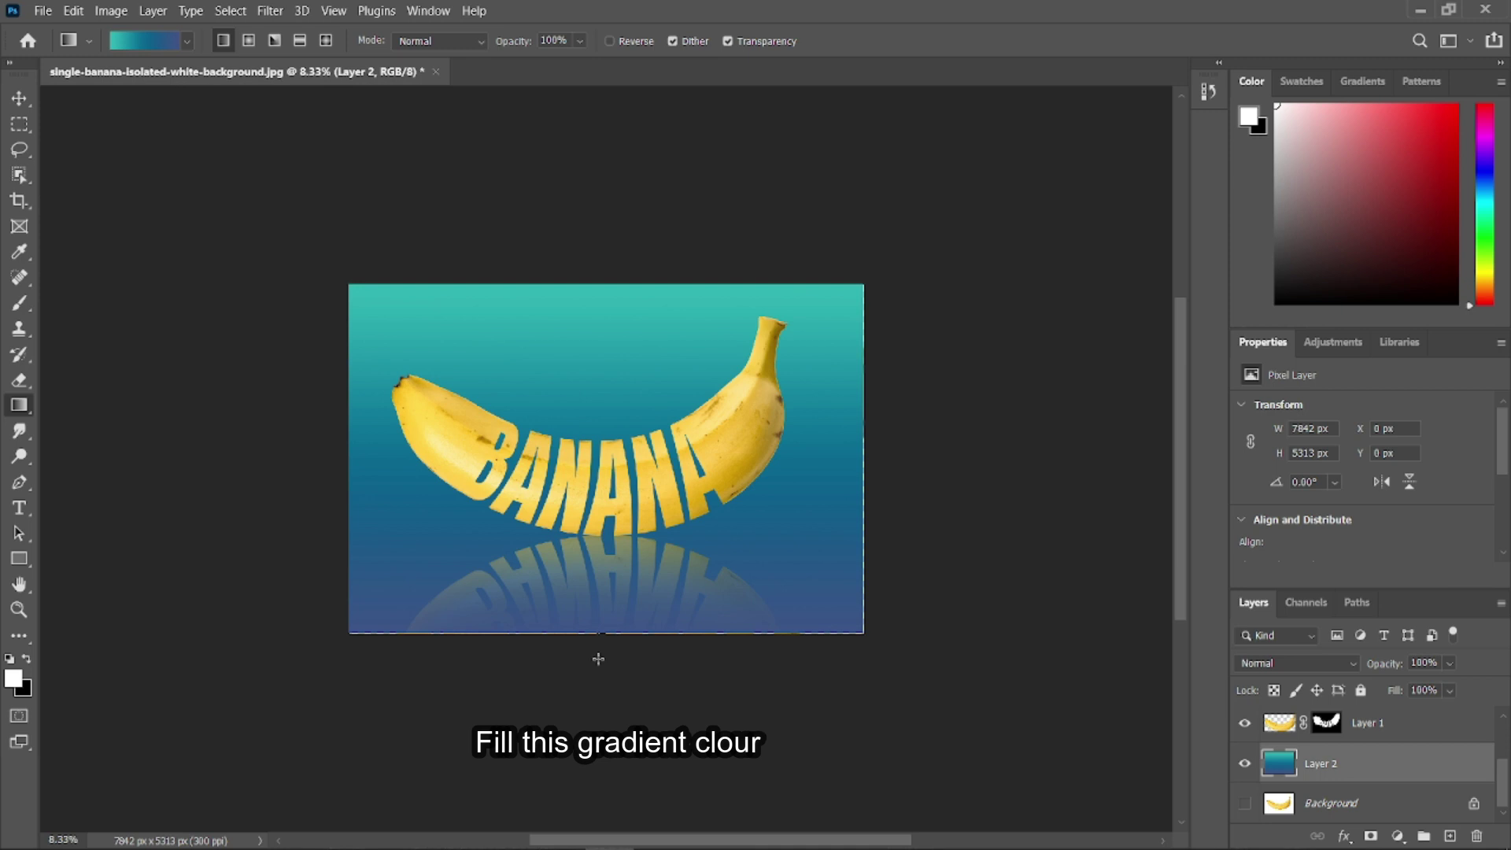
Lower Layer 1 copy's fill to 42% and add a new empty layer.
left_click(20, 99)
scroll(1338, 732, "up", 1)
left_click(1374, 726)
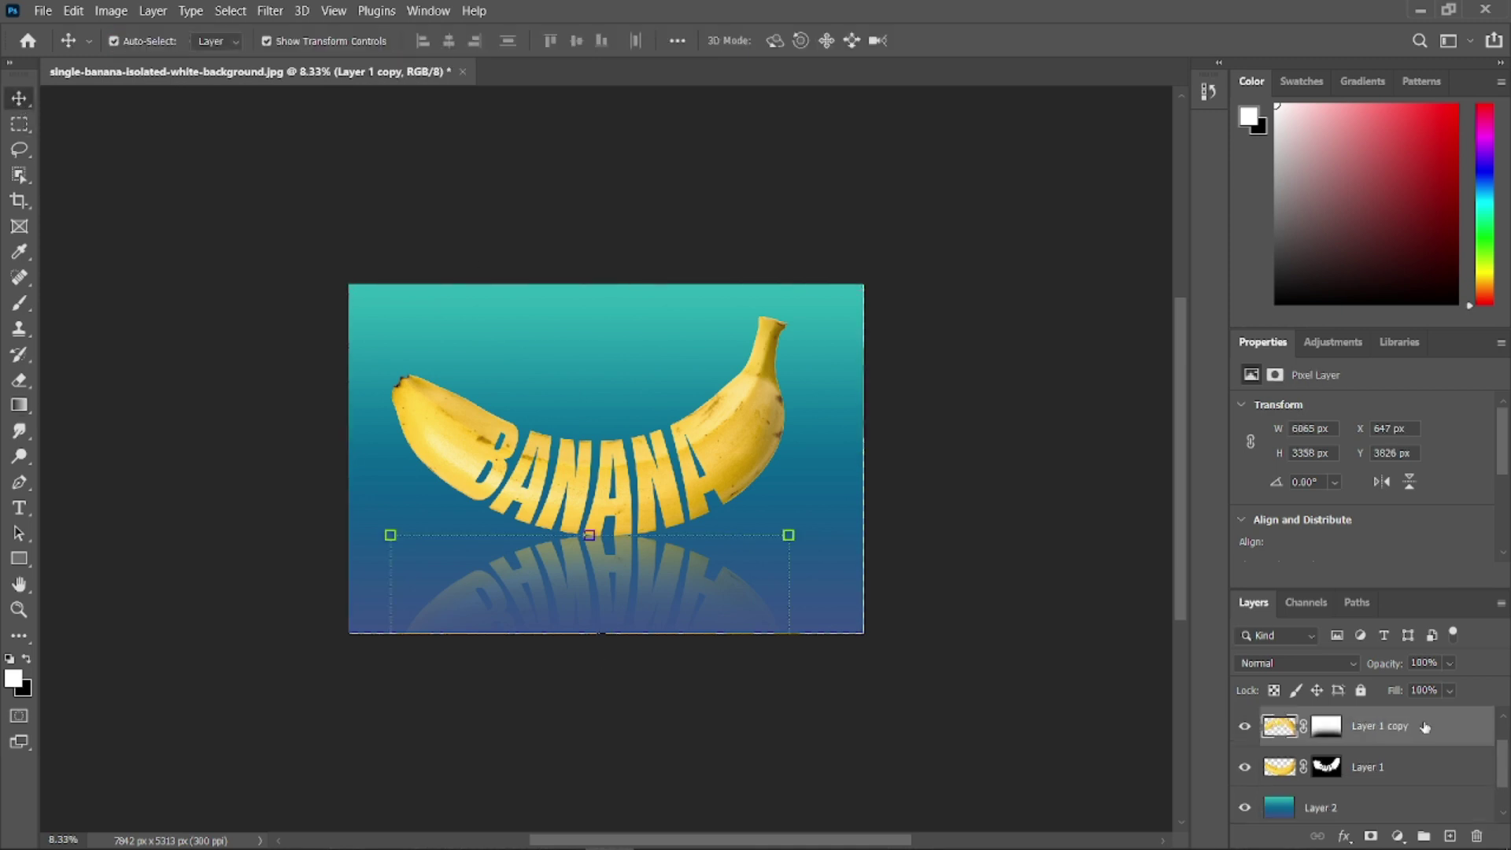
left_click_drag(1447, 699, 1439, 718)
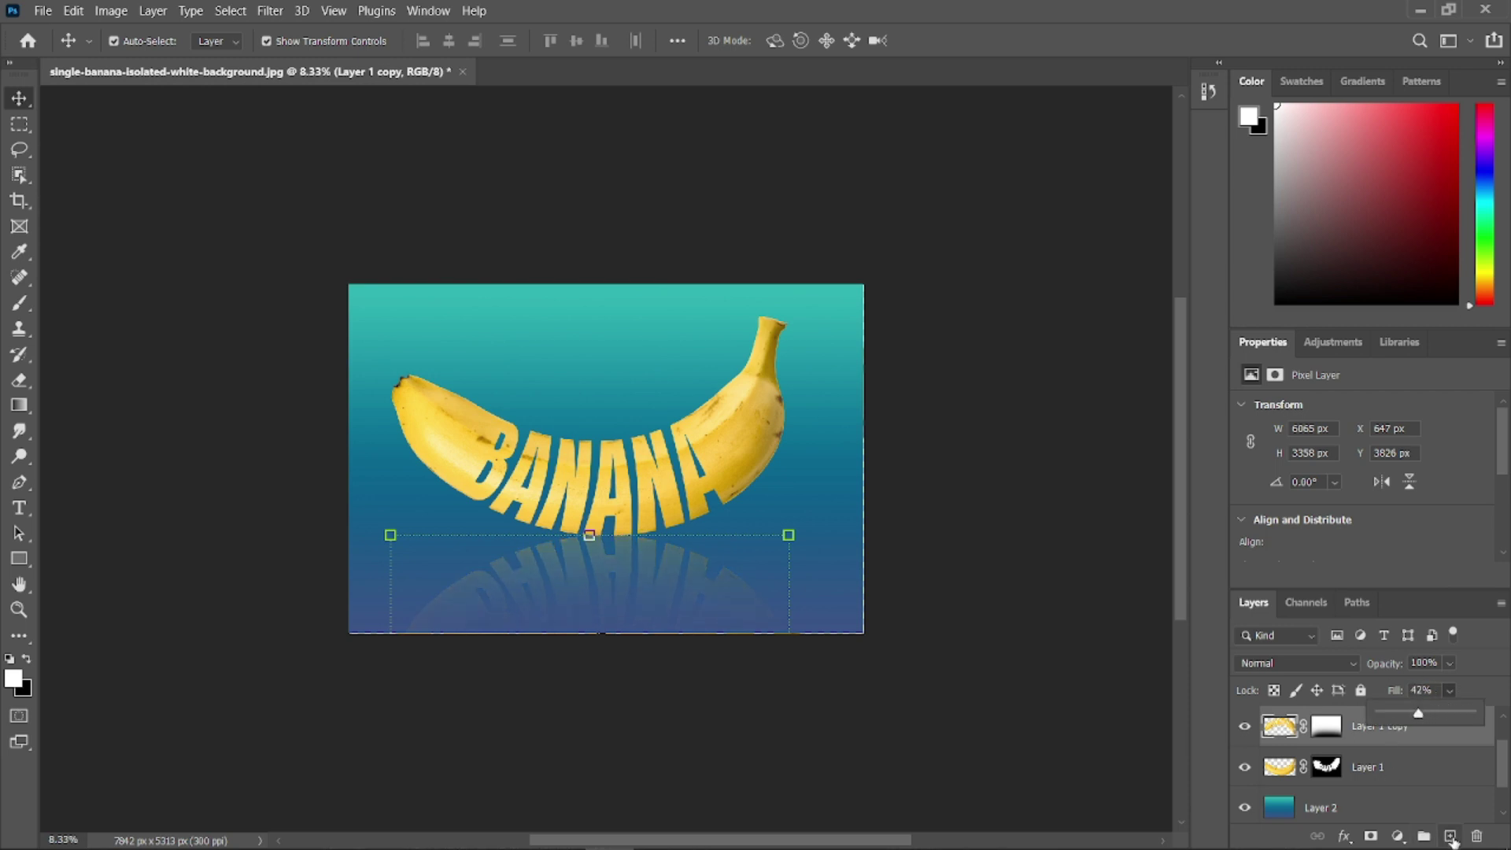
left_click(1451, 836)
Place Layer 3 beneath Layer 1 copy and set up a flattened soft black brush.
left_click_drag(1361, 733, 1361, 779)
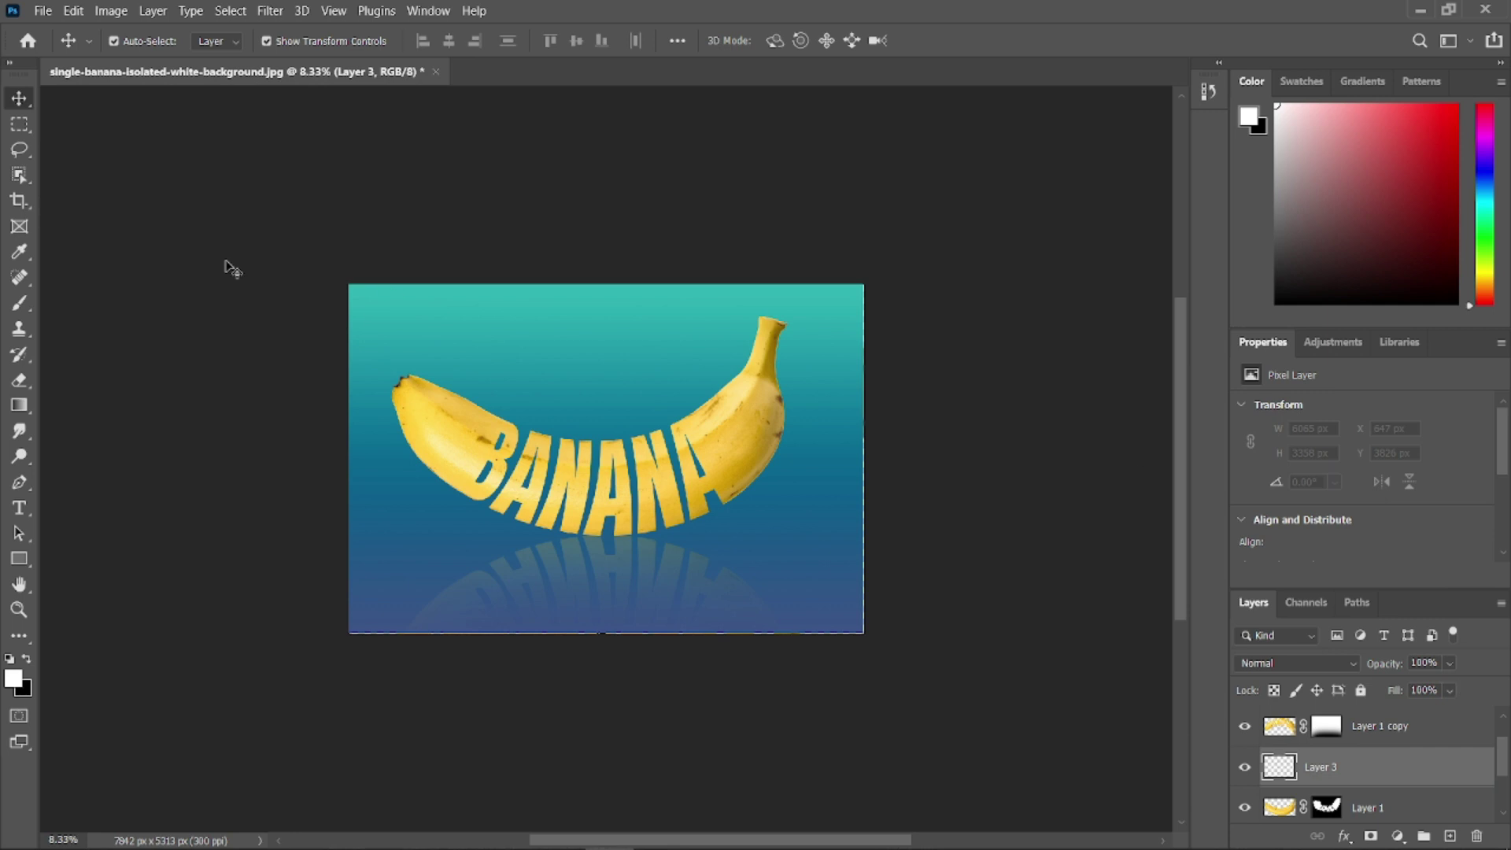
left_click(20, 305)
right_click(679, 404)
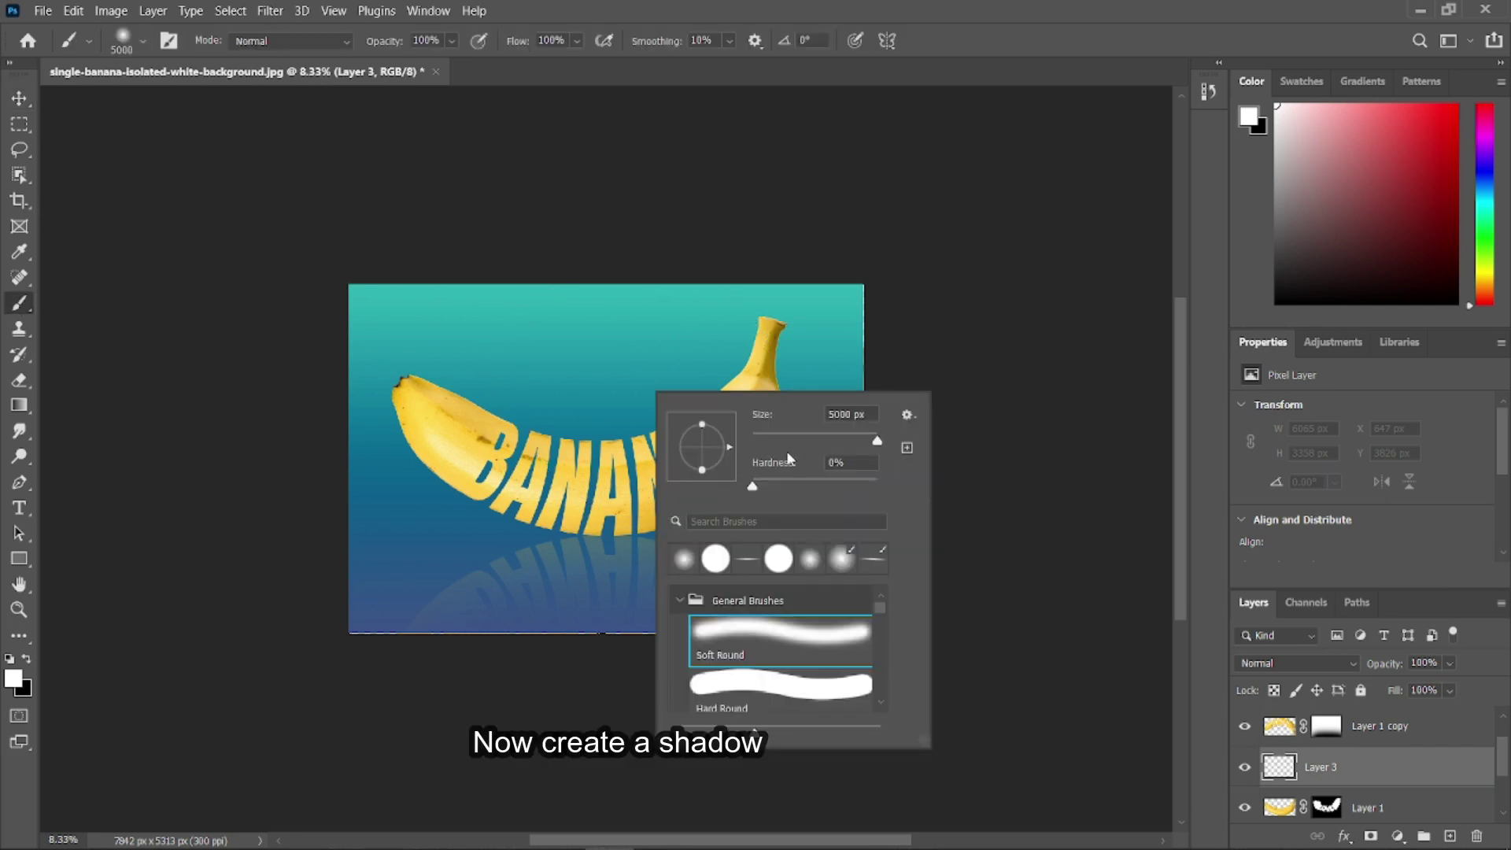
left_click_drag(702, 470, 715, 448)
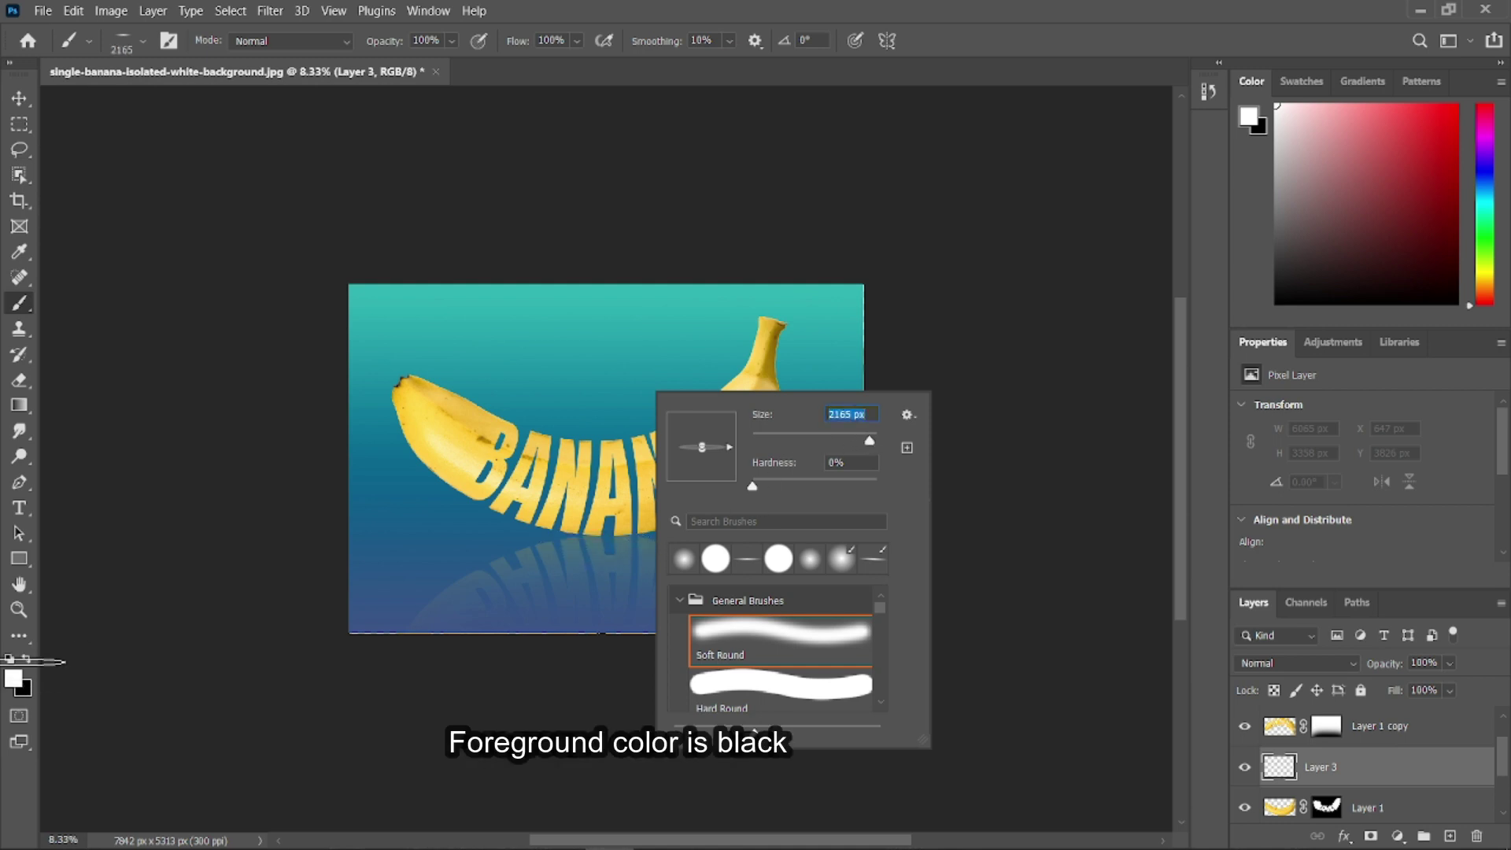
left_click(26, 659)
Paint a shadow under the banana and stretch it to about 4610 × 321 px.
left_click(602, 538)
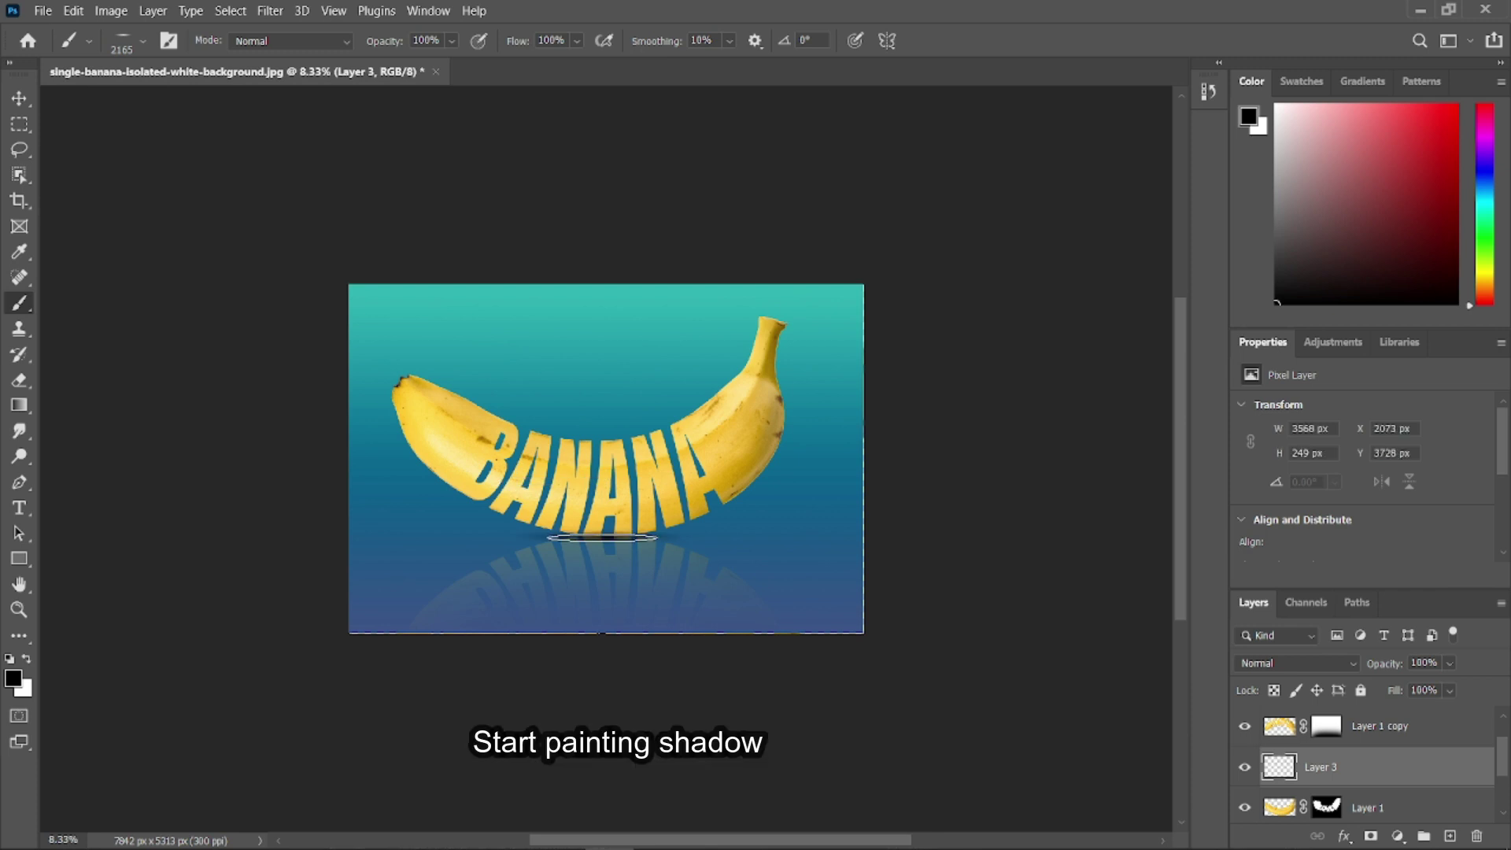
key("v")
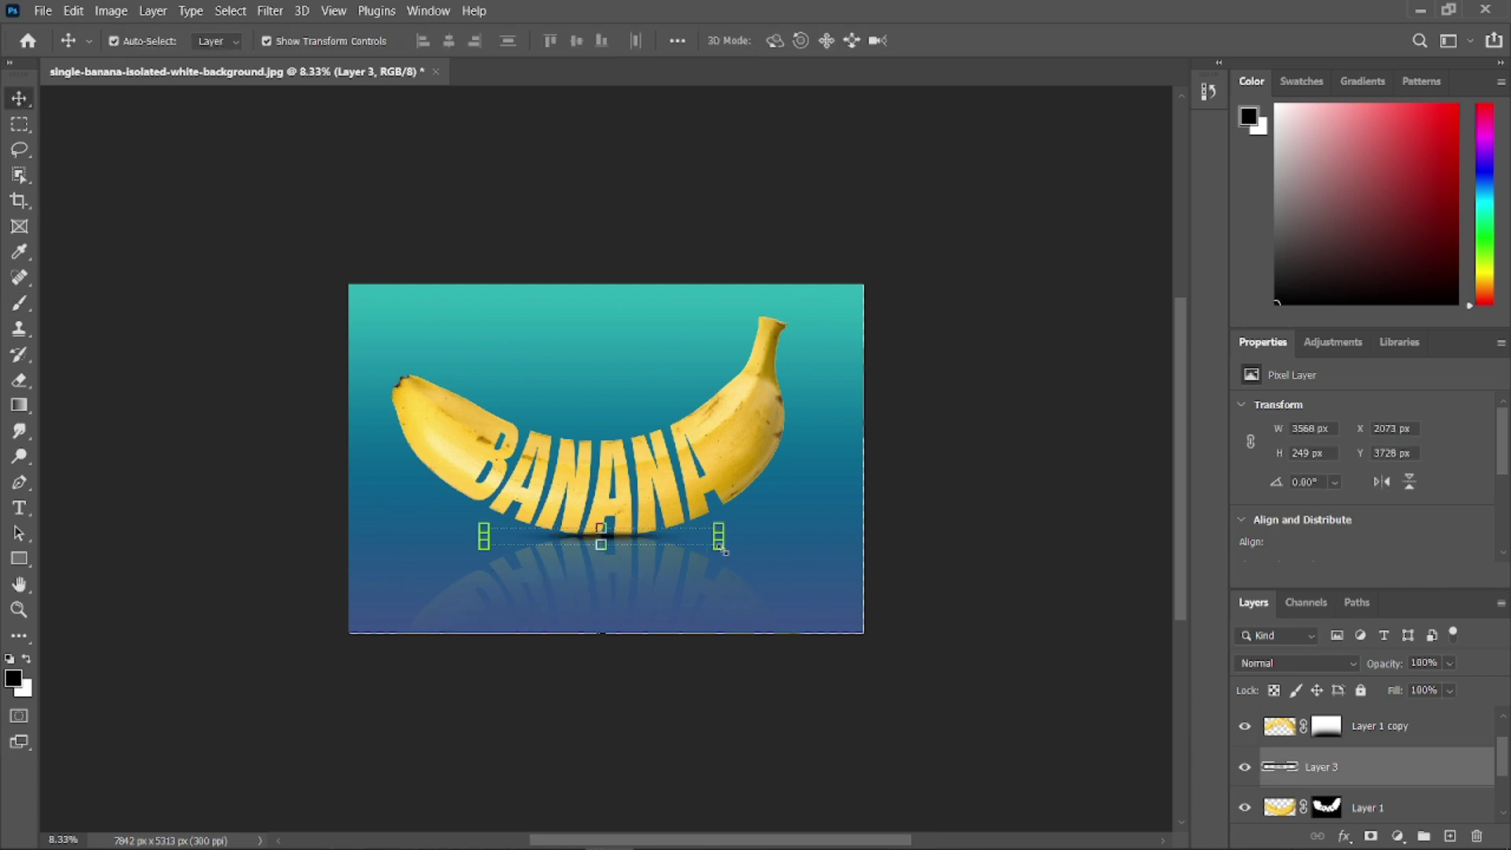
left_click_drag(713, 535, 752, 535)
key("Return")
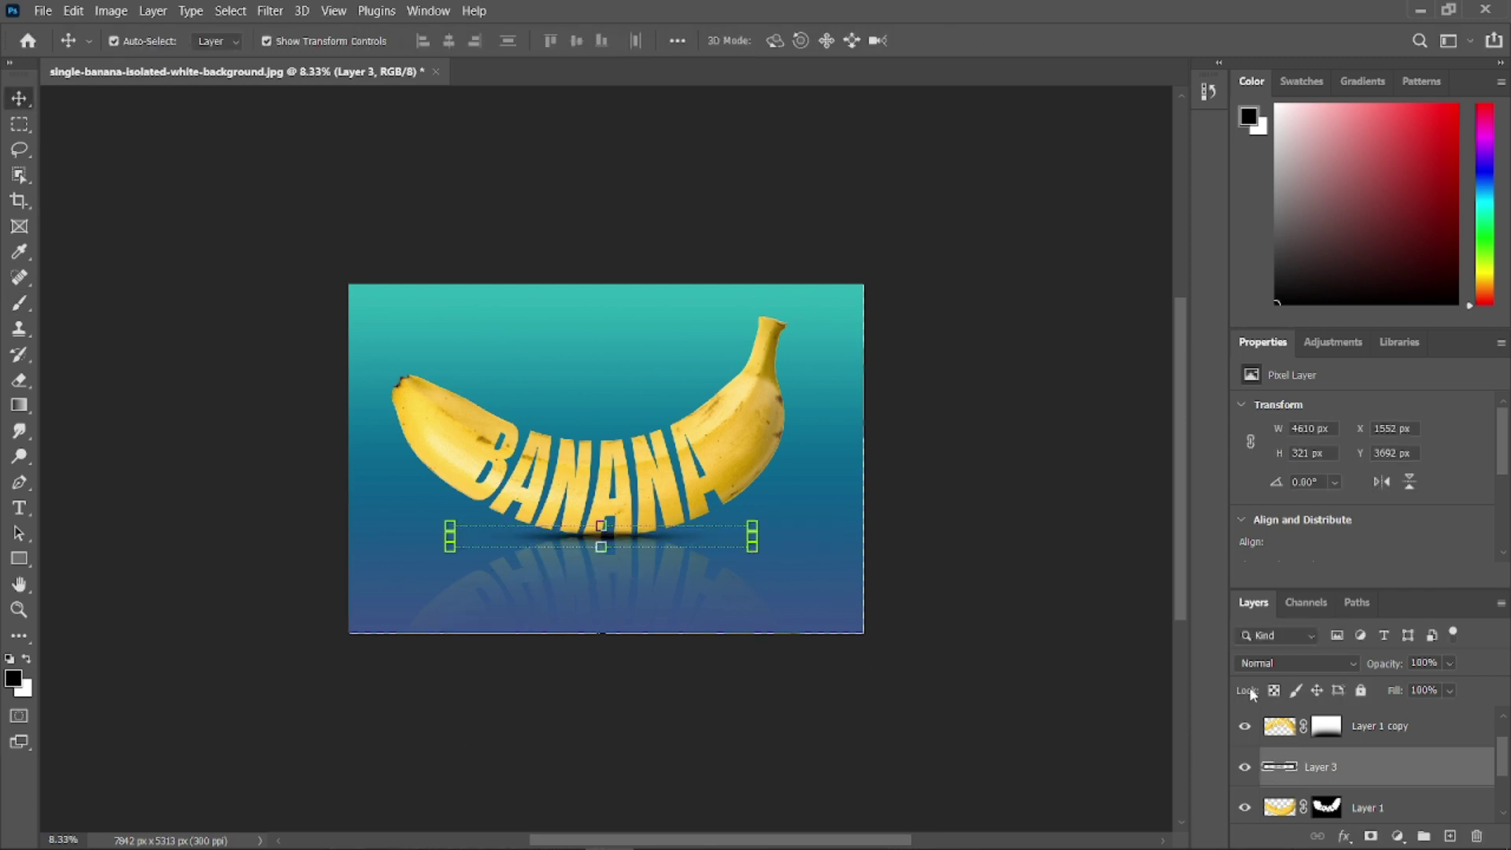
left_click(1275, 664)
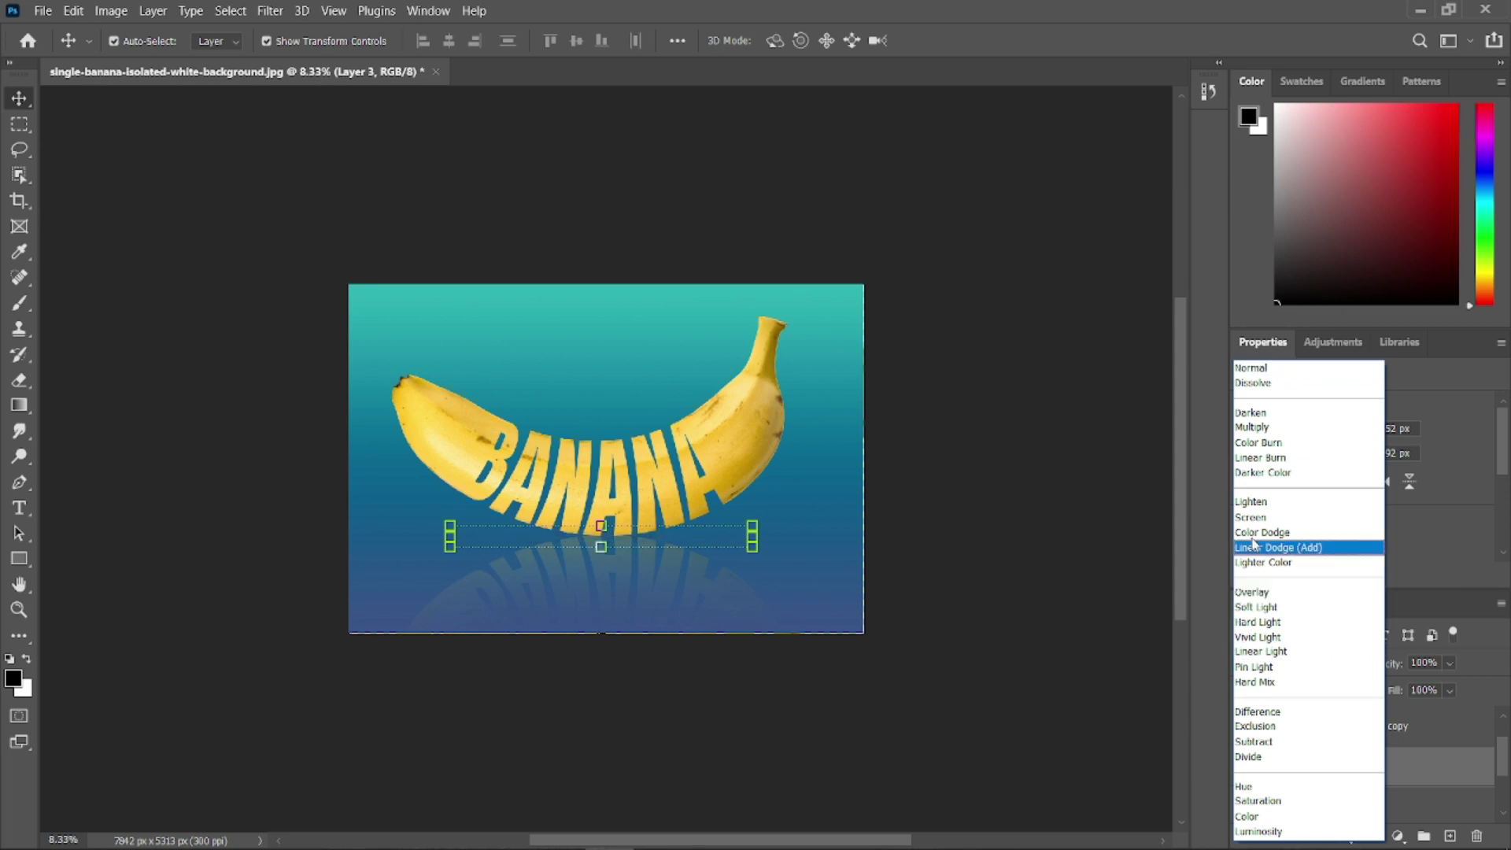
Set Layer 3 to Overlay blending, nudge the shadow slightly lower, and zoom out.
left_click(1259, 607)
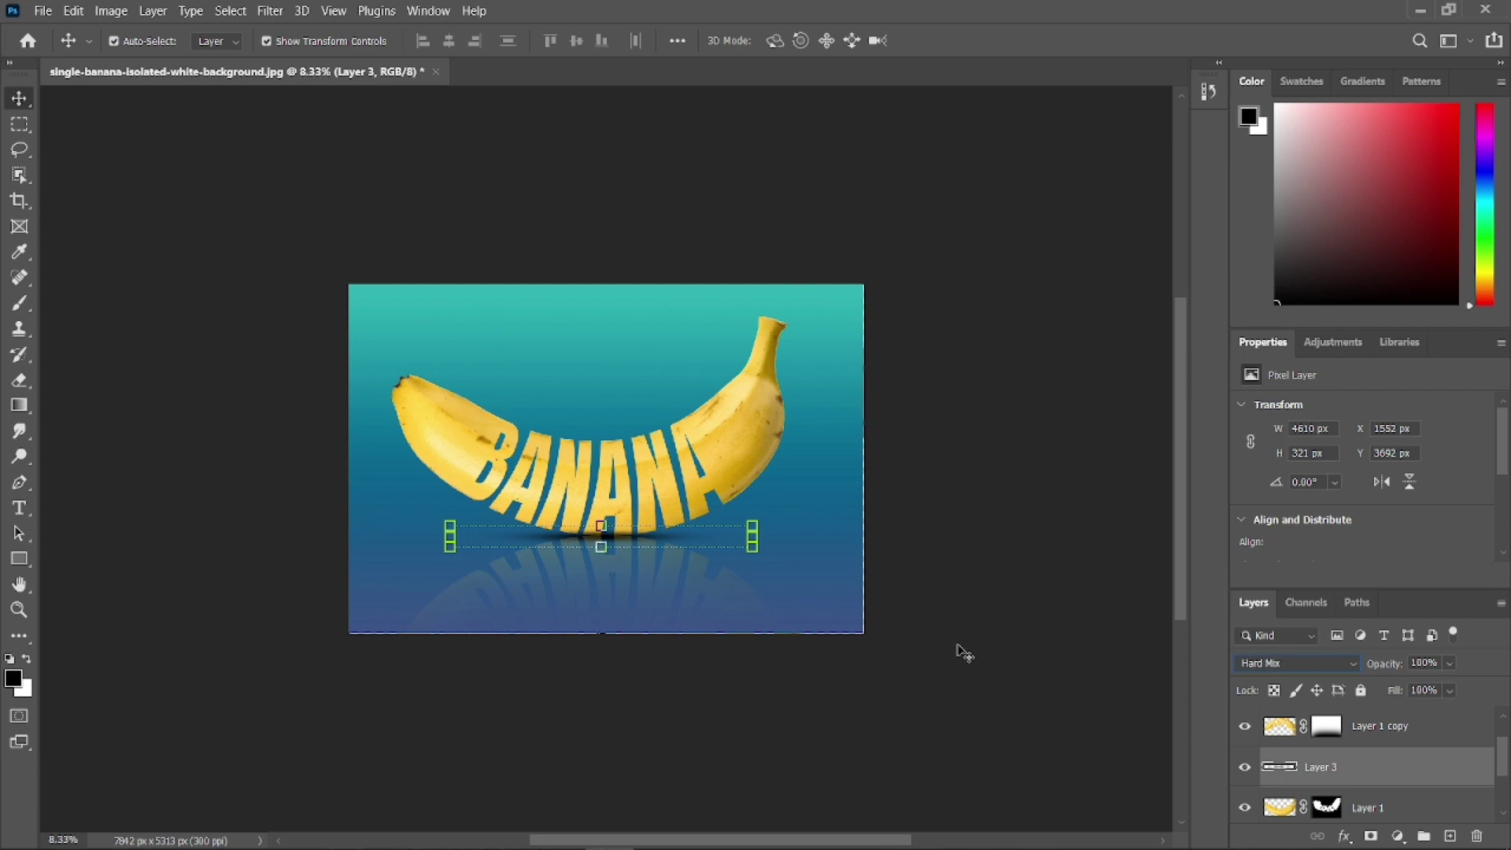
left_click(1295, 663)
left_click(1268, 594)
left_click_drag(683, 537, 688, 545)
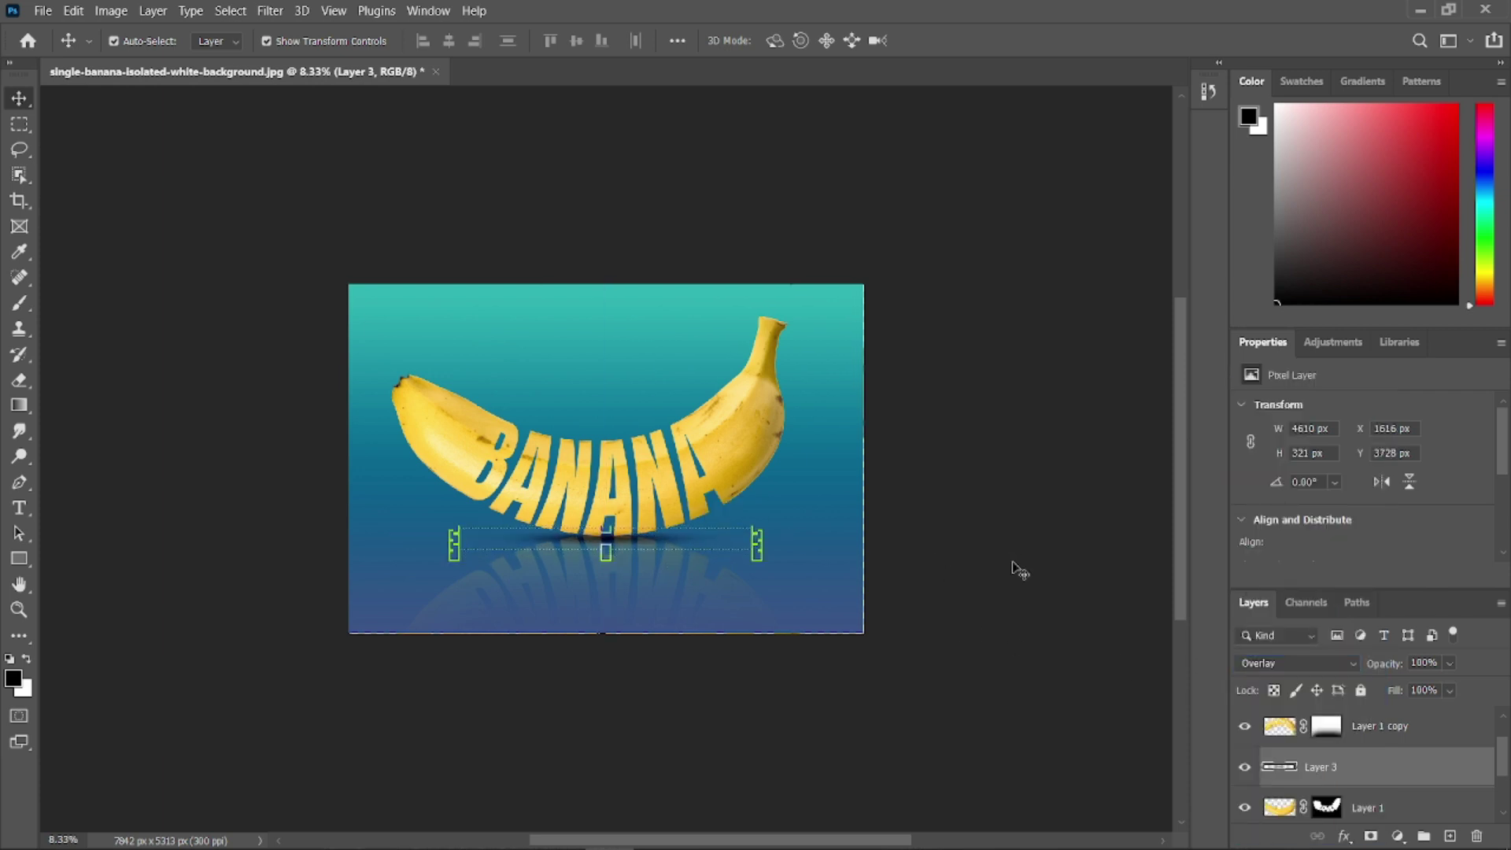
key("m")
key("ctrl+minus")
key("ctrl+minus")
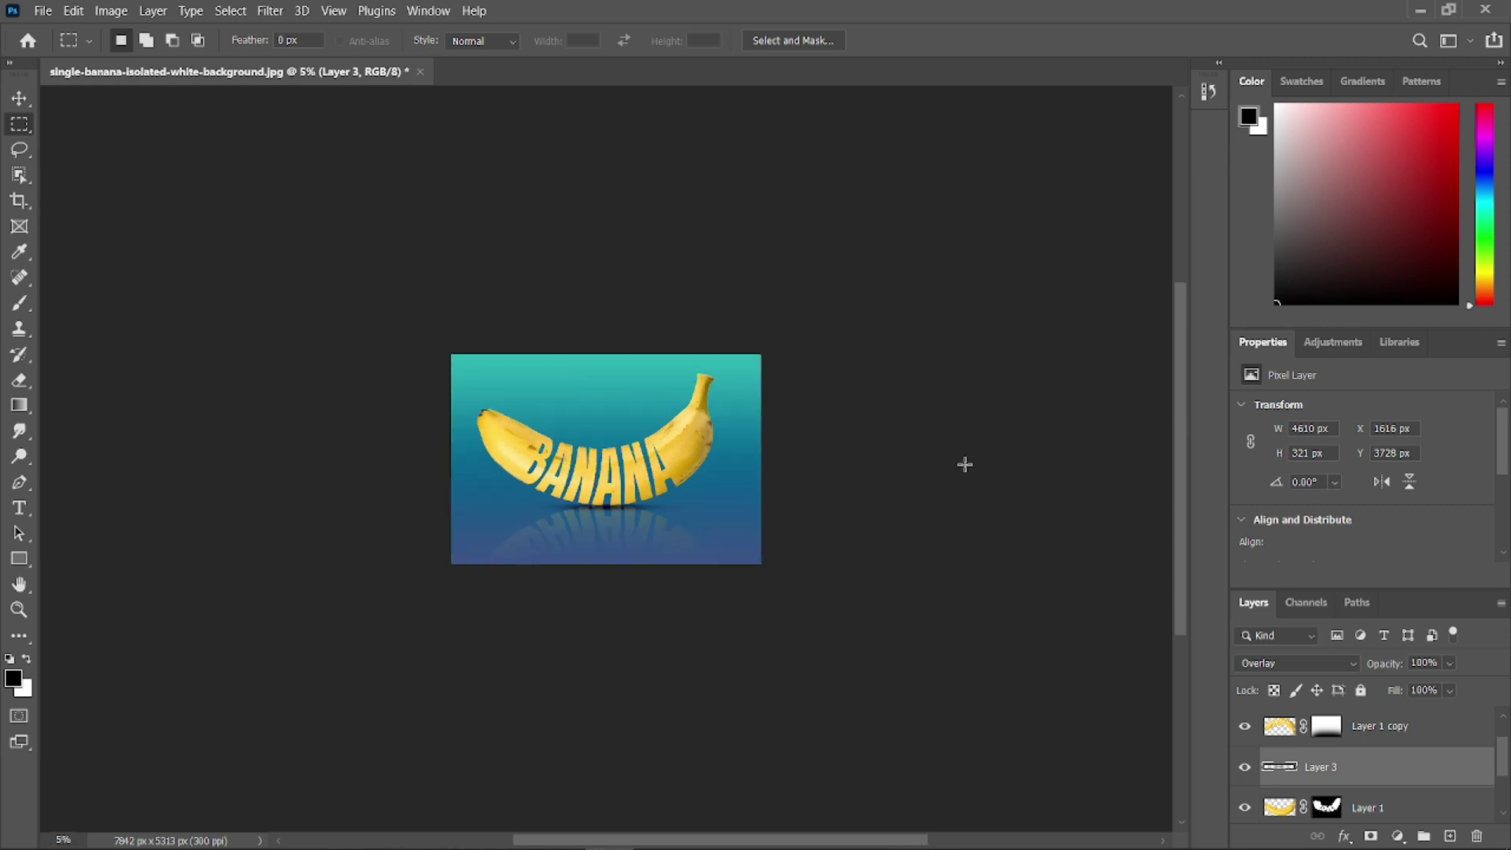